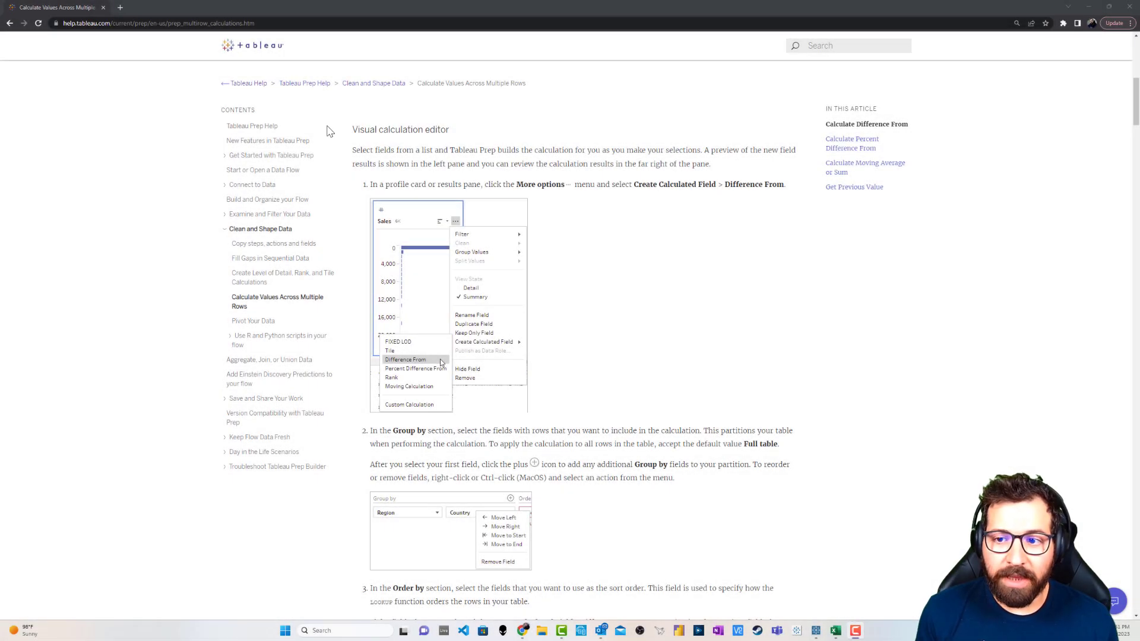
Review the help article on multi-row calculations, including the custom expression for a three-month moving average of sales
drag(1135, 95, 1135, 49)
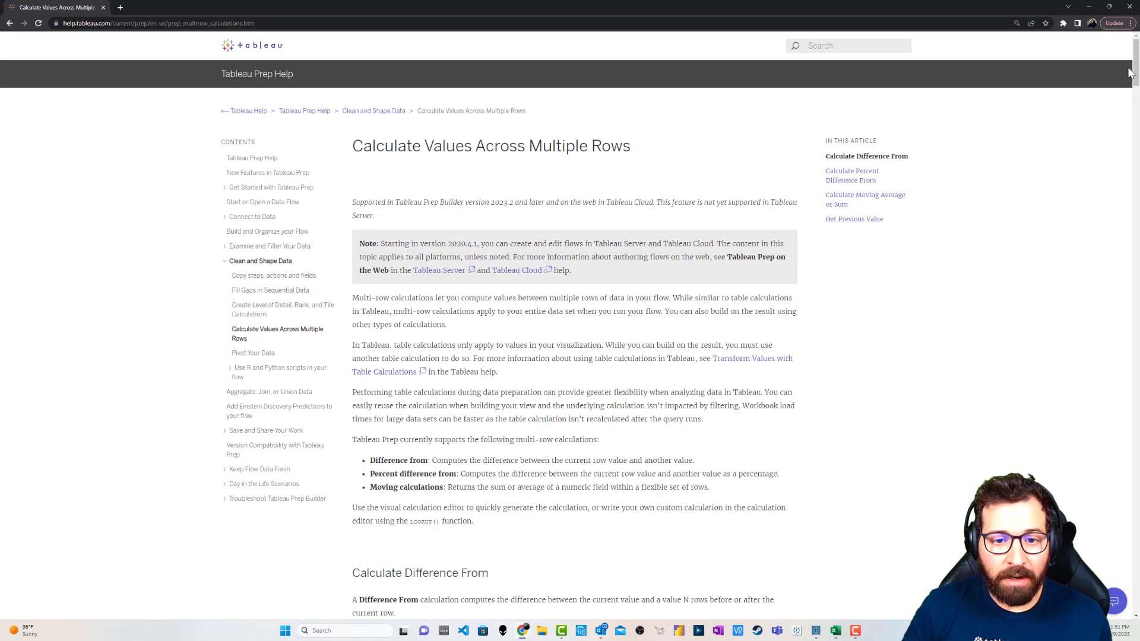
drag(1135, 75, 1067, 453)
drag(964, 477, 1116, 519)
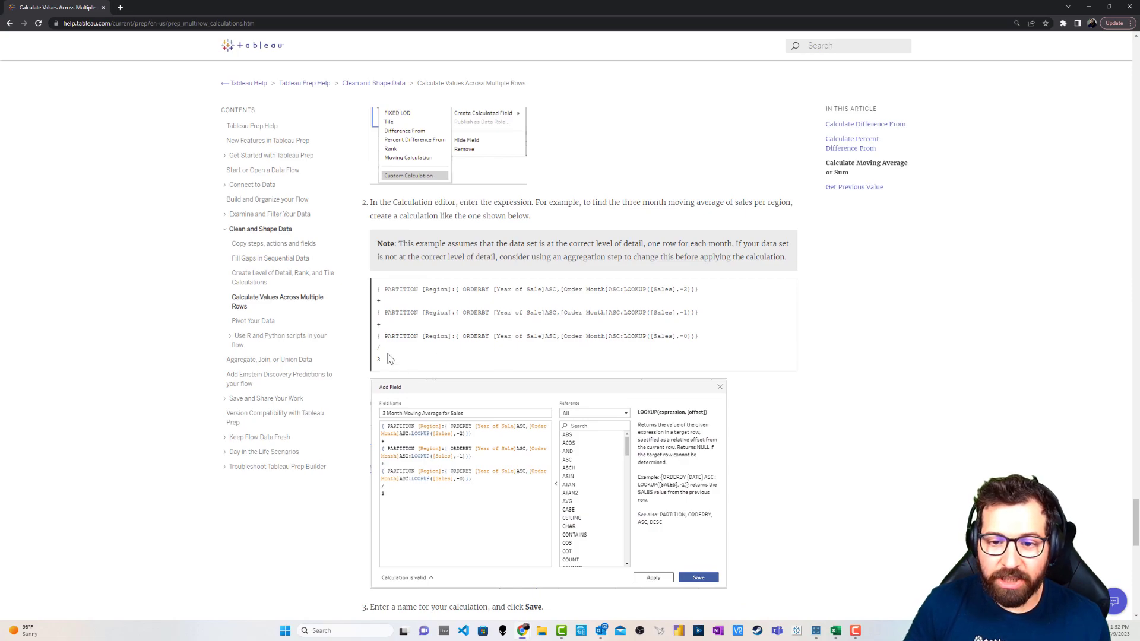
drag(394, 361, 369, 288)
click(442, 346)
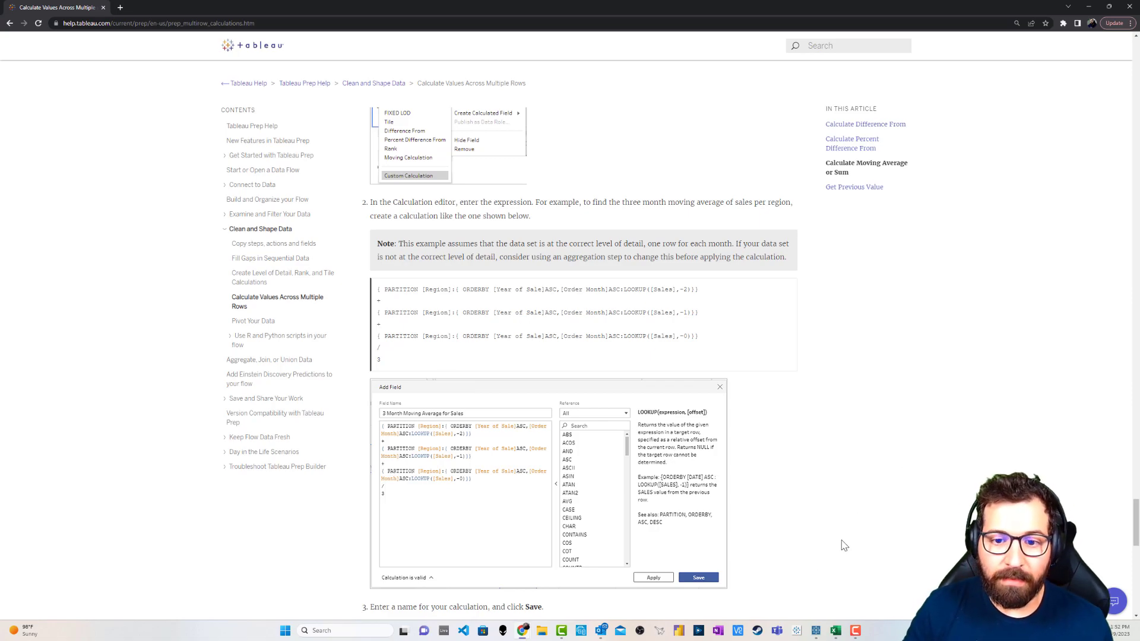
Switch to Tableau Prep Builder, enlarge the data area with the change list collapsed, and show the Aggregate 1 step
click(816, 631)
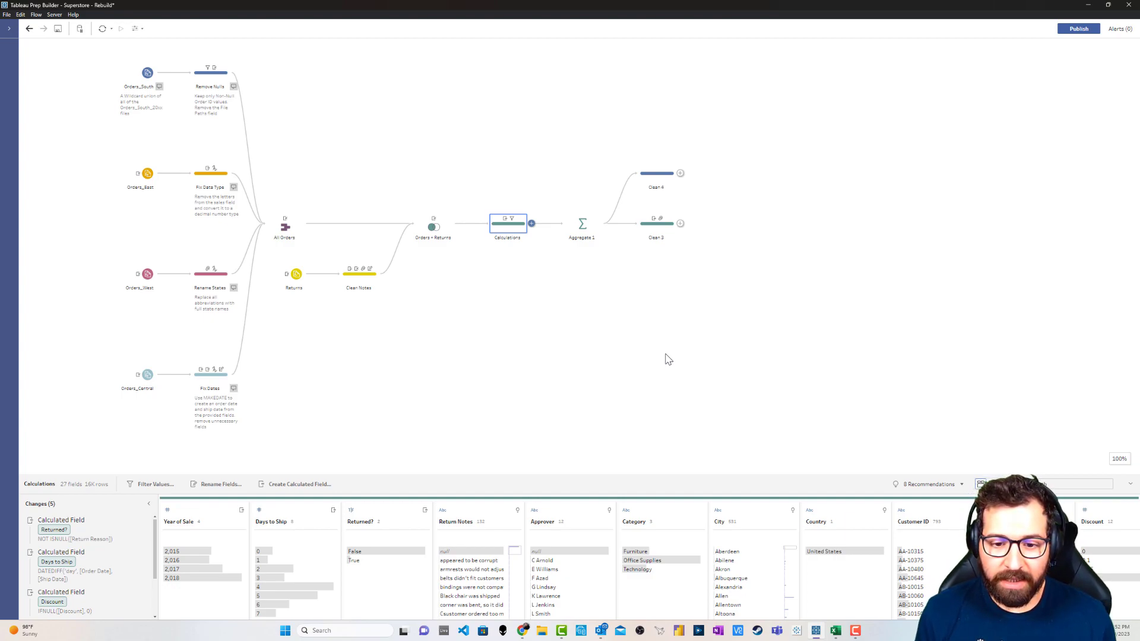
drag(497, 499, 493, 237)
click(147, 262)
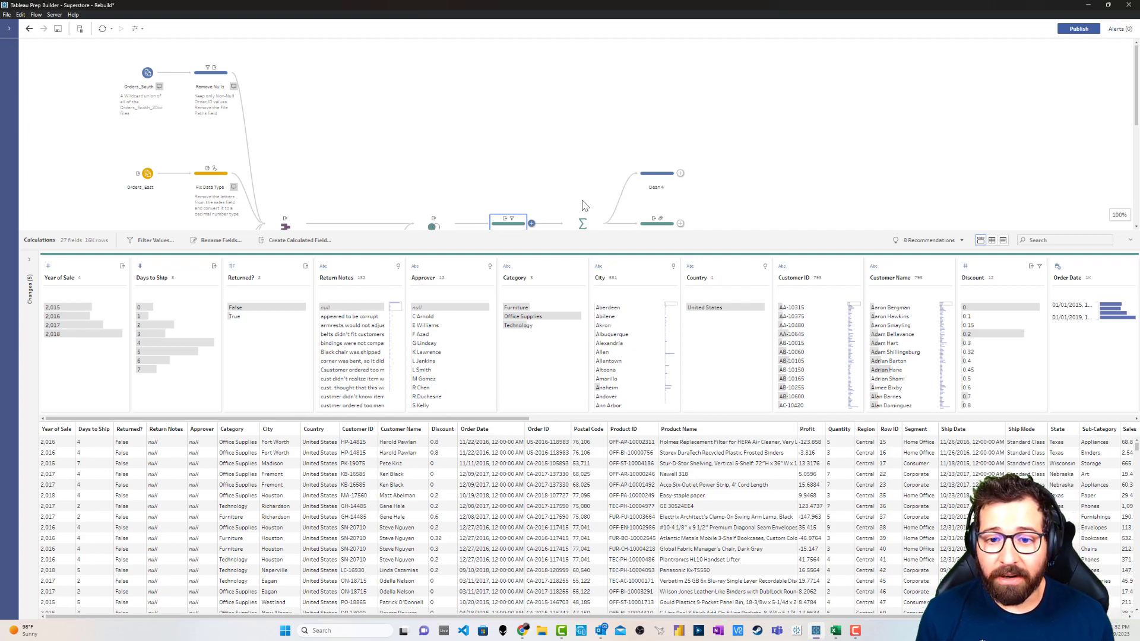
scroll(587, 211, down, 1)
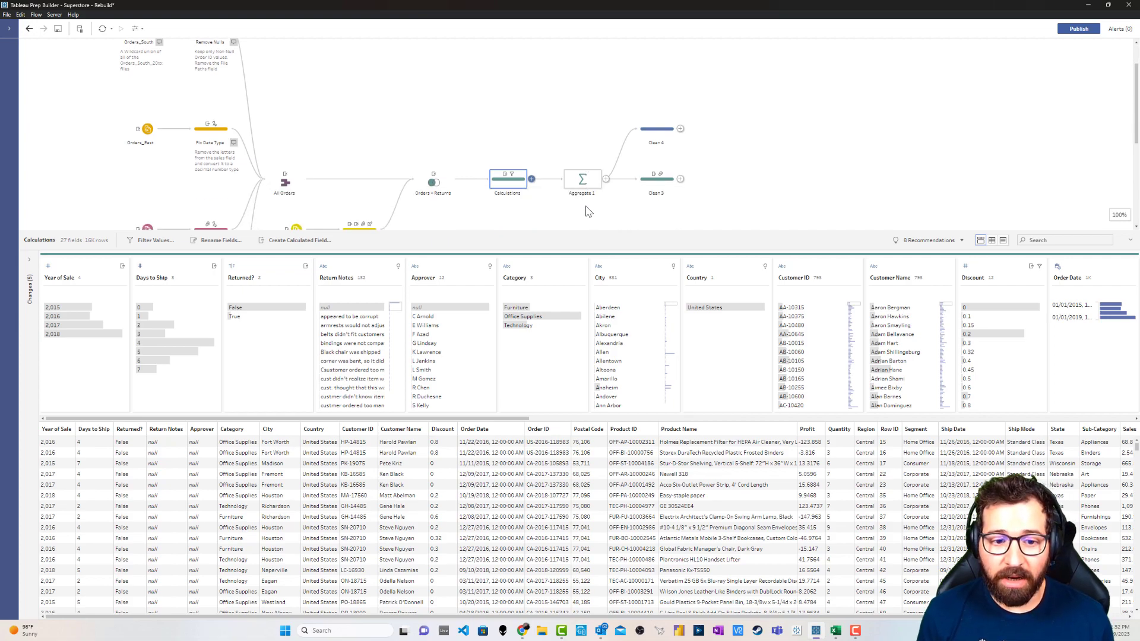
click(585, 180)
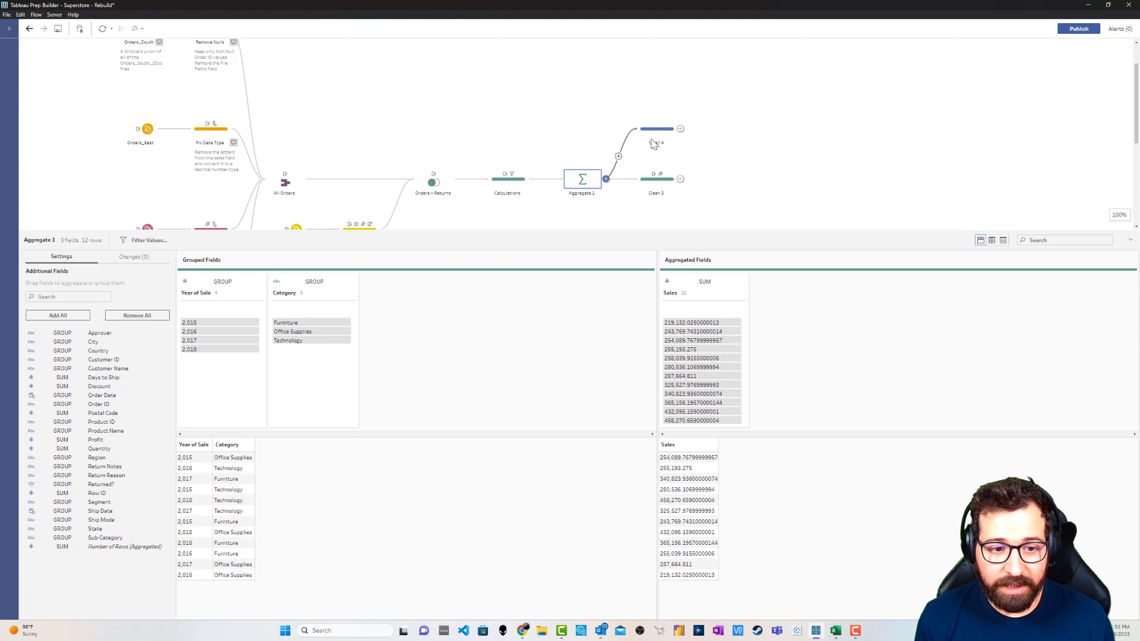
In the Clean 4 step, create a Difference From calculation on the Sales field
click(669, 140)
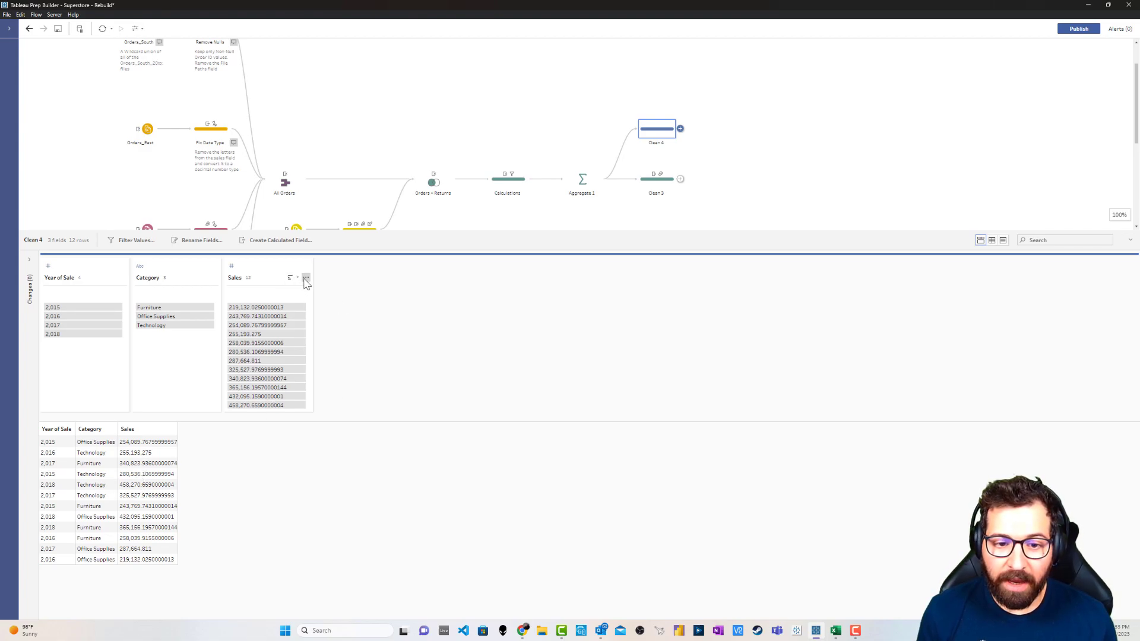
click(305, 278)
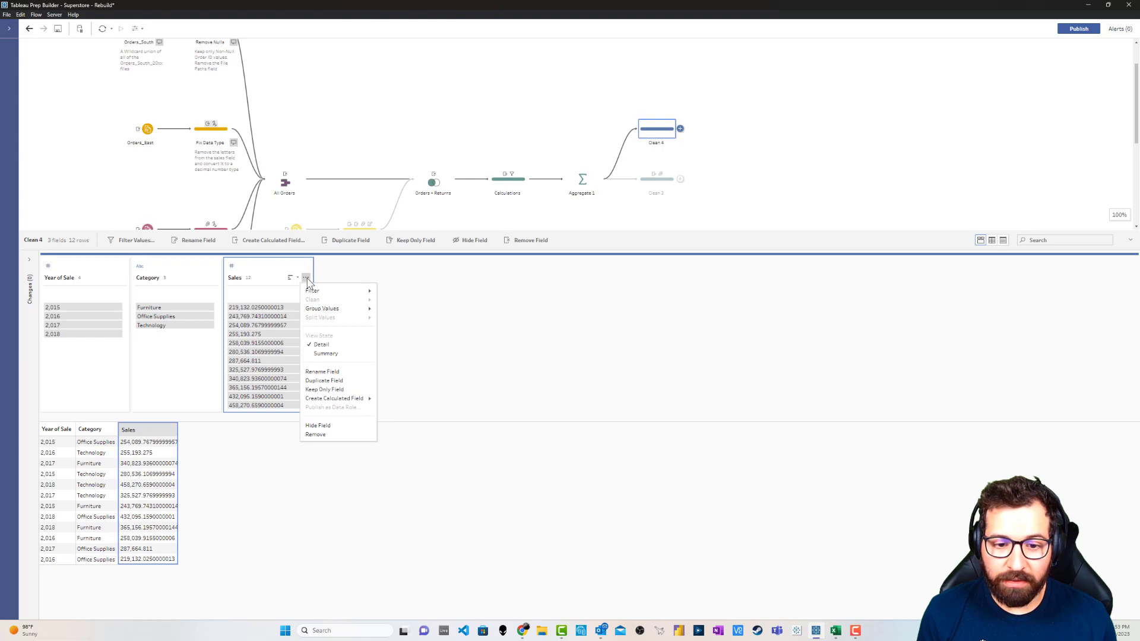
mouse_move(332, 401)
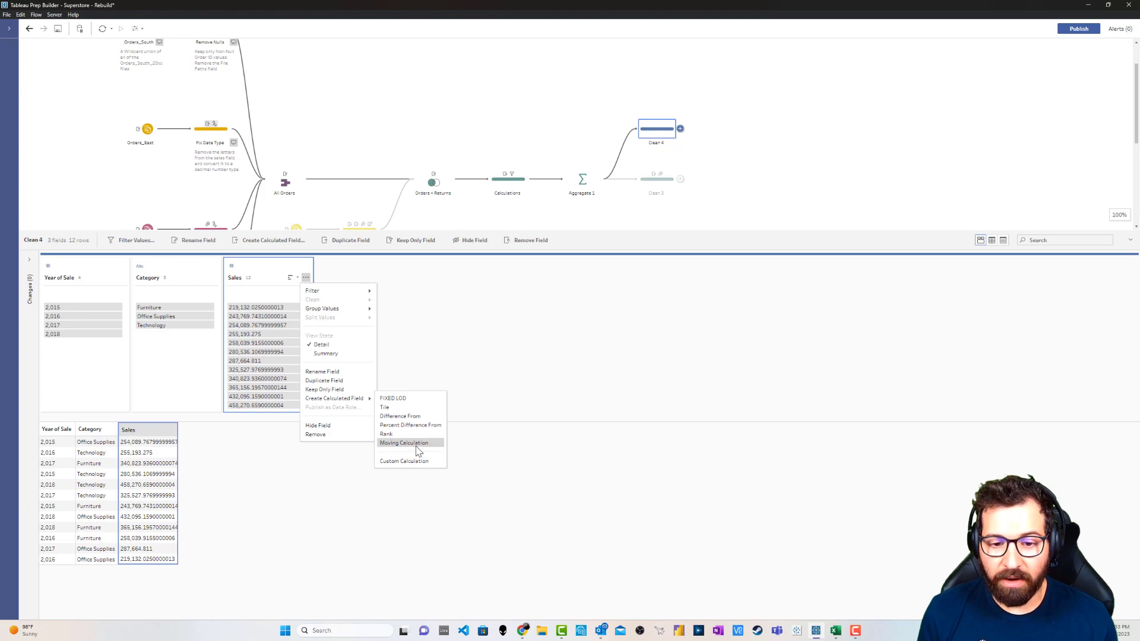
click(414, 416)
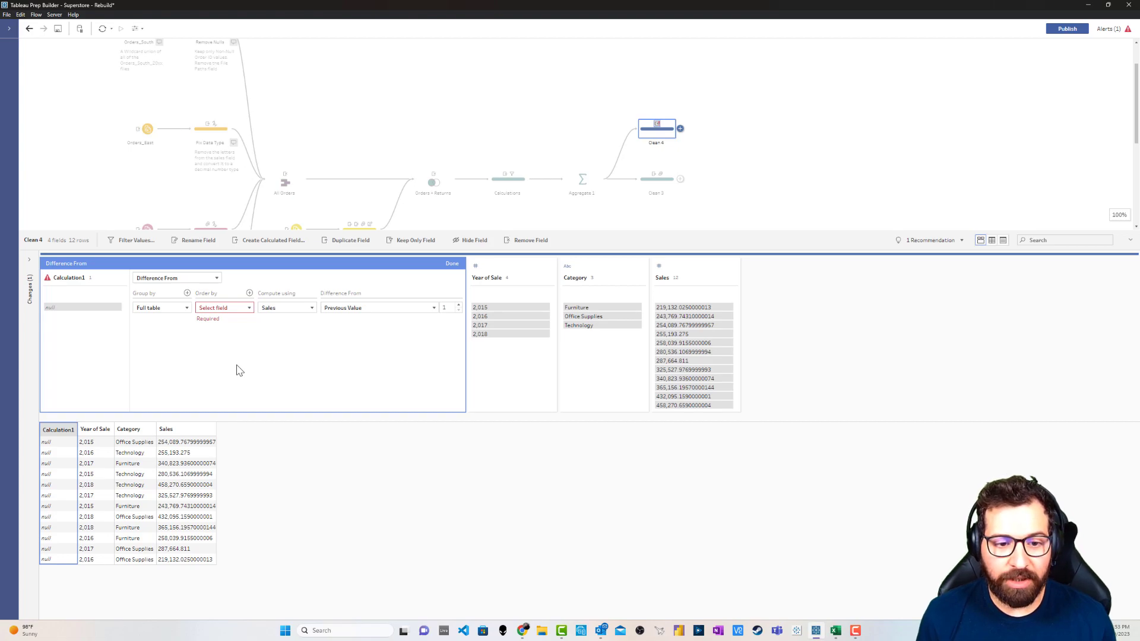
Group the difference by Category, order it by Year of Sale, and finish it using Sales against the previous value
click(172, 312)
click(166, 322)
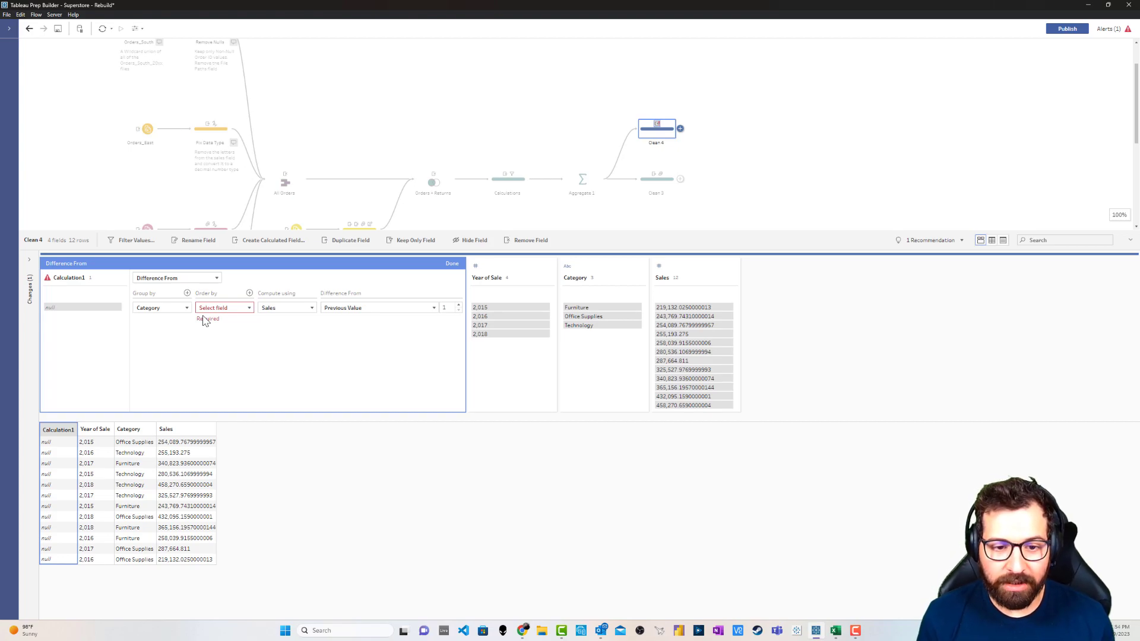
click(240, 313)
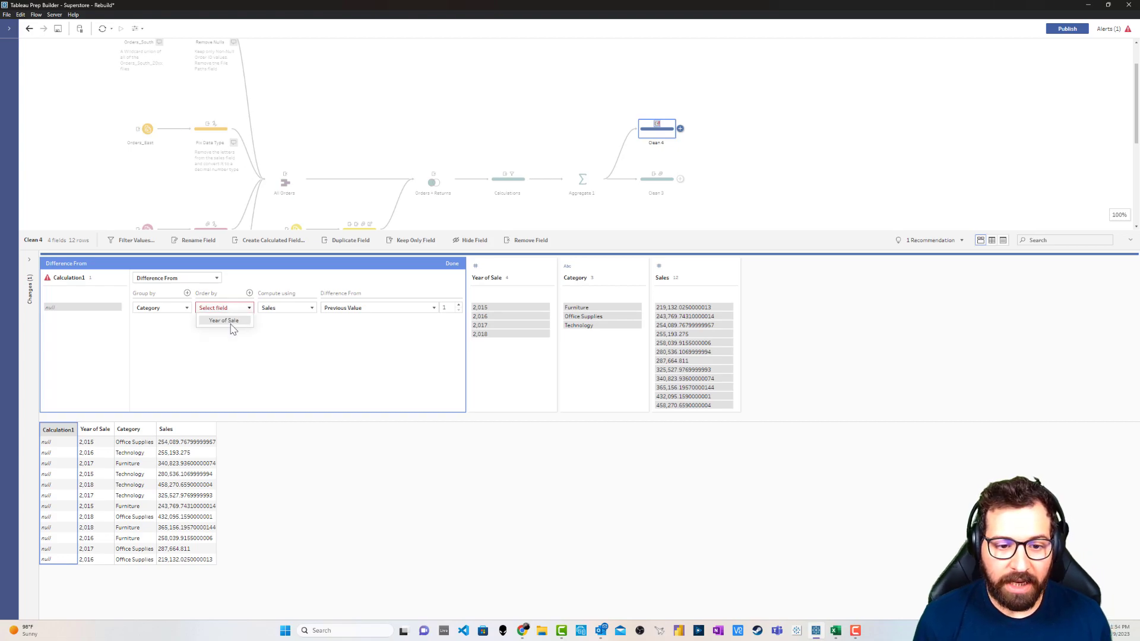
click(233, 322)
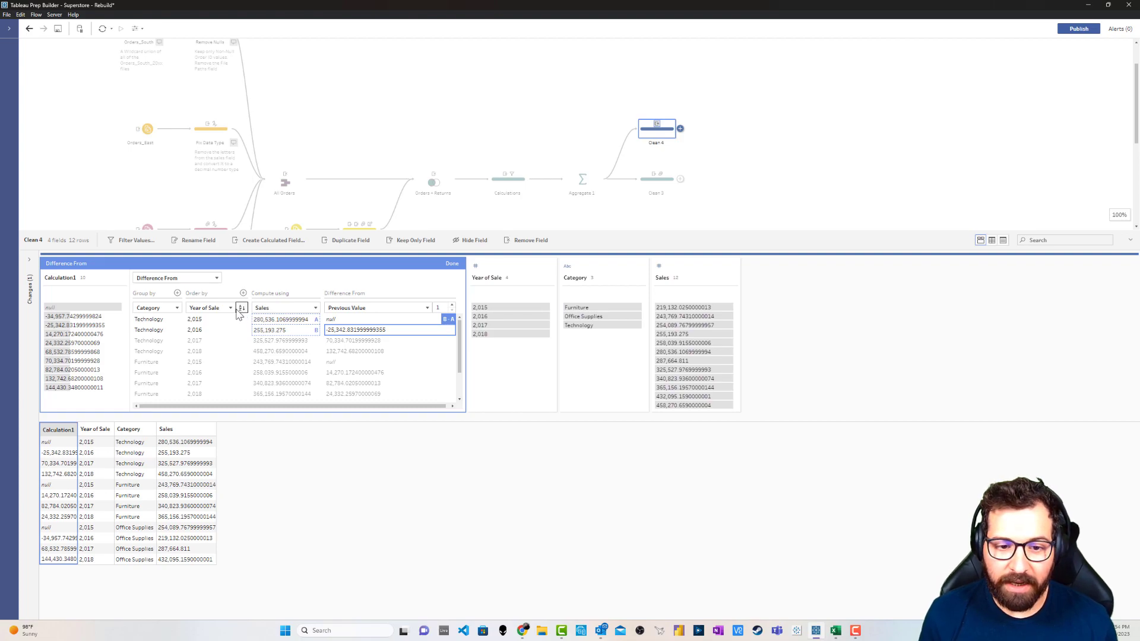
click(271, 308)
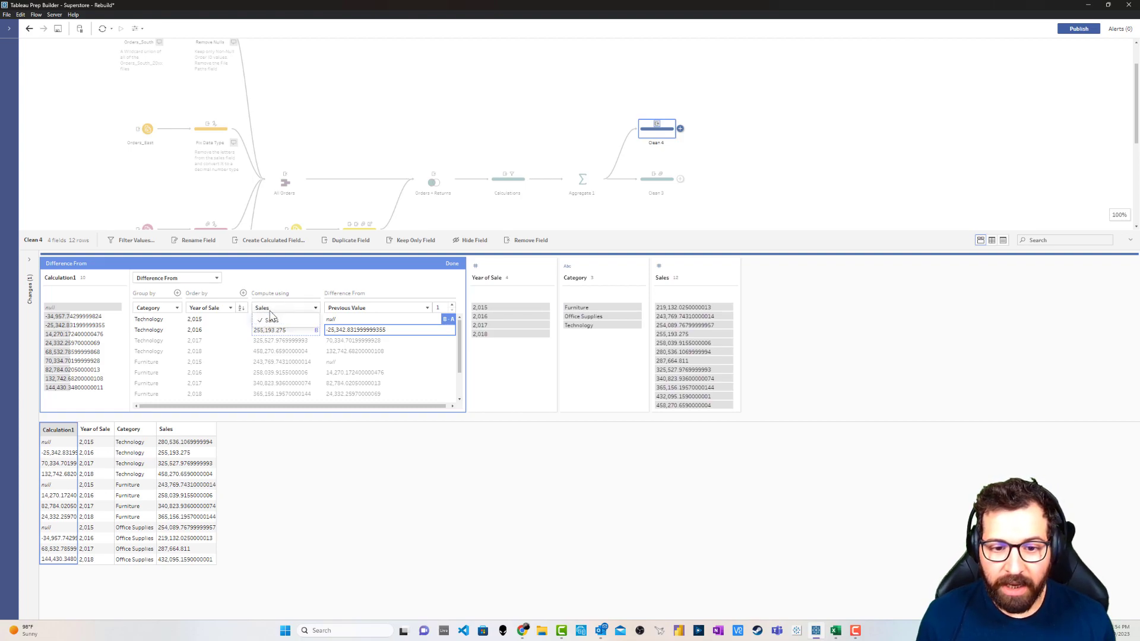
click(270, 320)
click(356, 308)
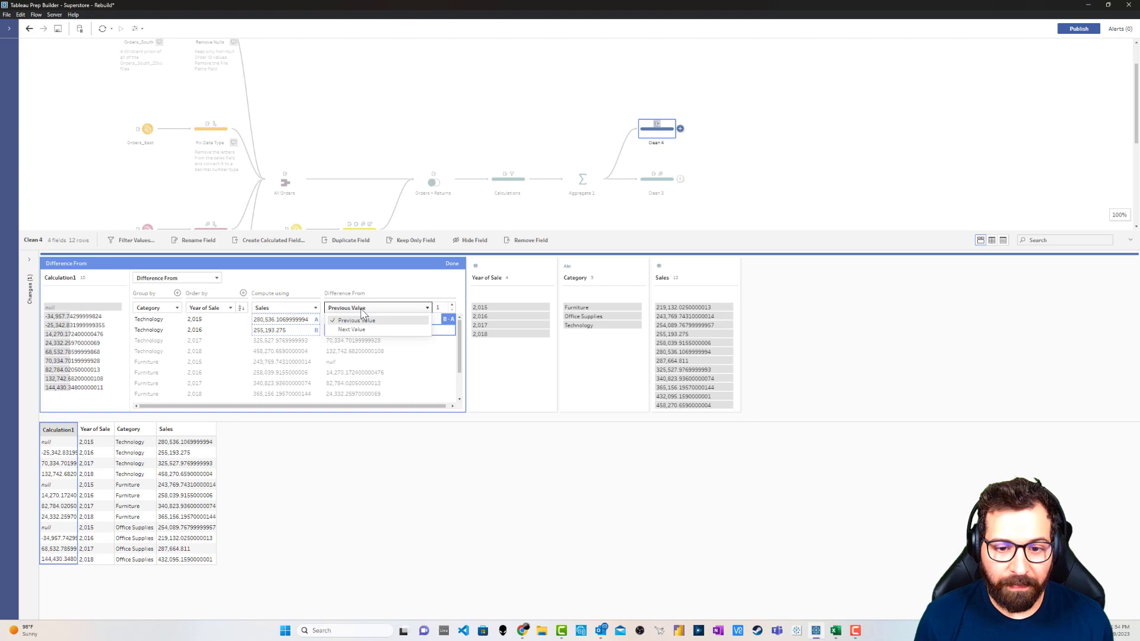
click(361, 309)
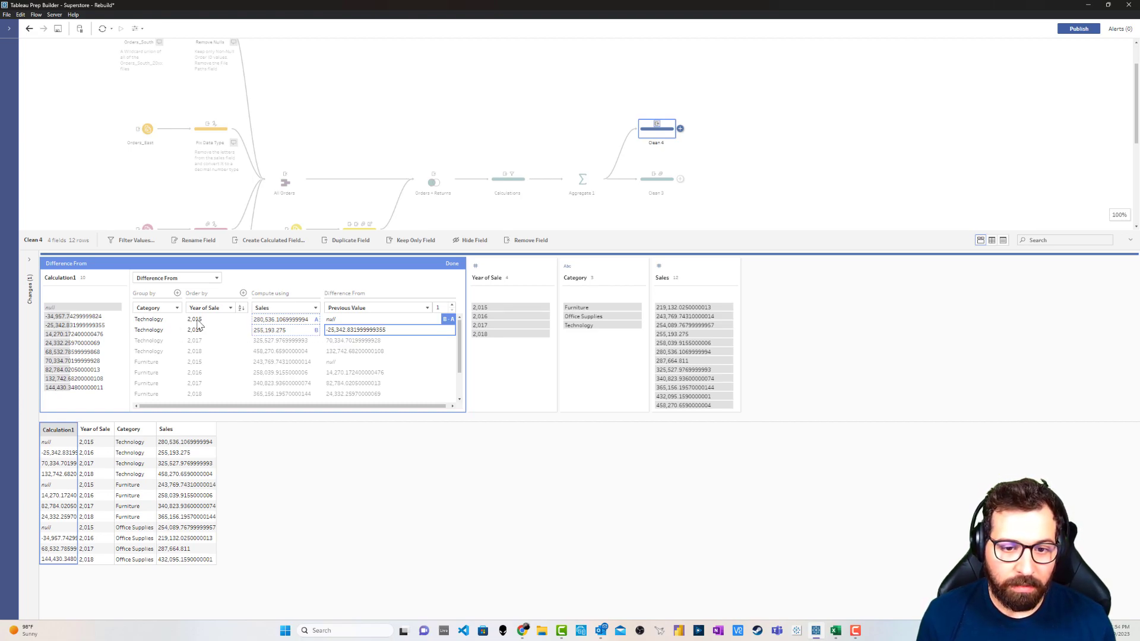
click(452, 265)
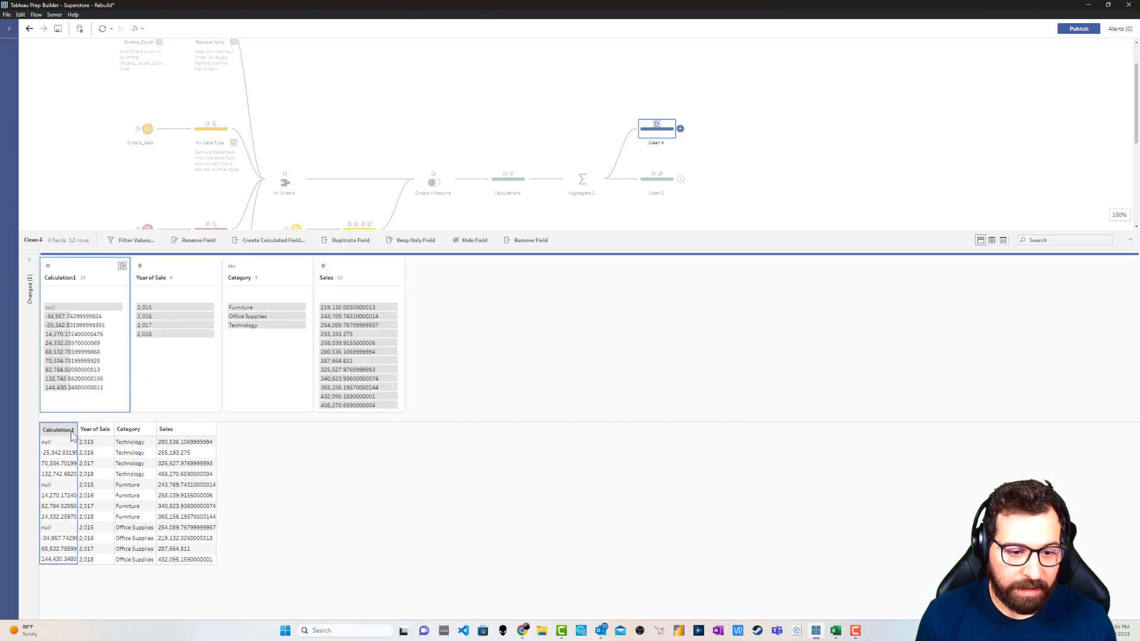
Widen the new calculation's column in the data grid and rename the field "Difference from Previous Year Sales"
drag(78, 432, 105, 431)
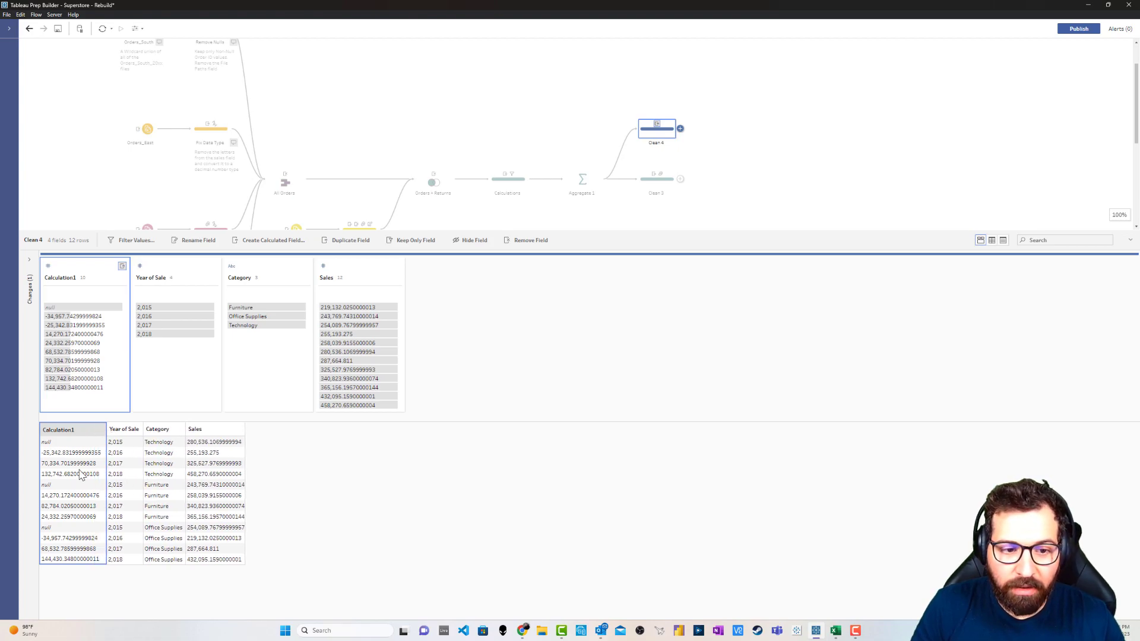
double_click(64, 278)
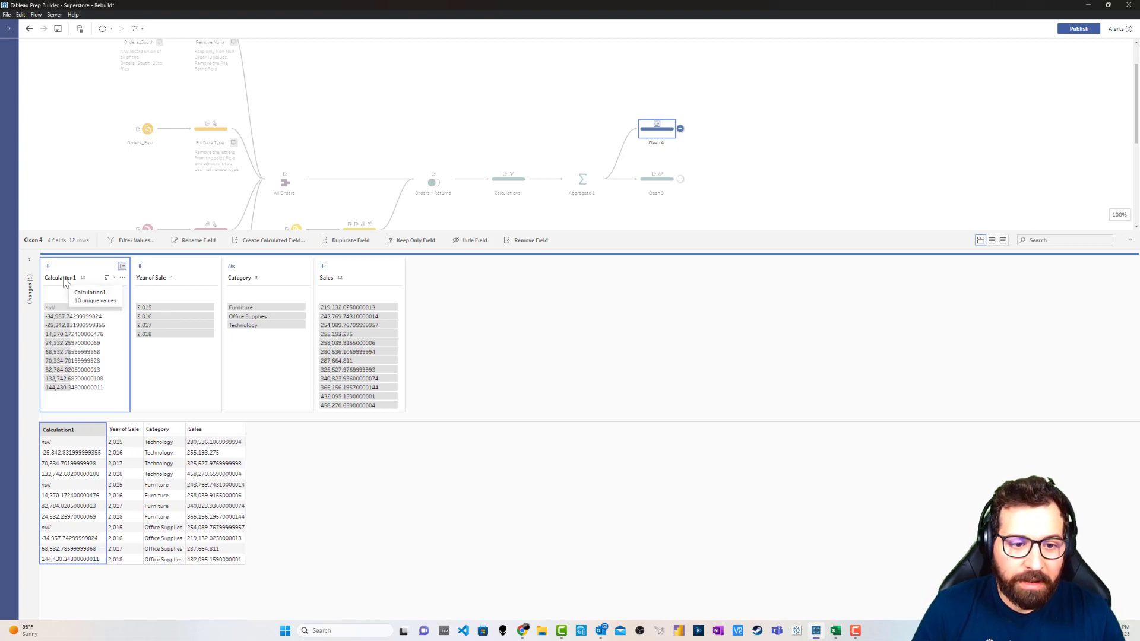
text(Diff)
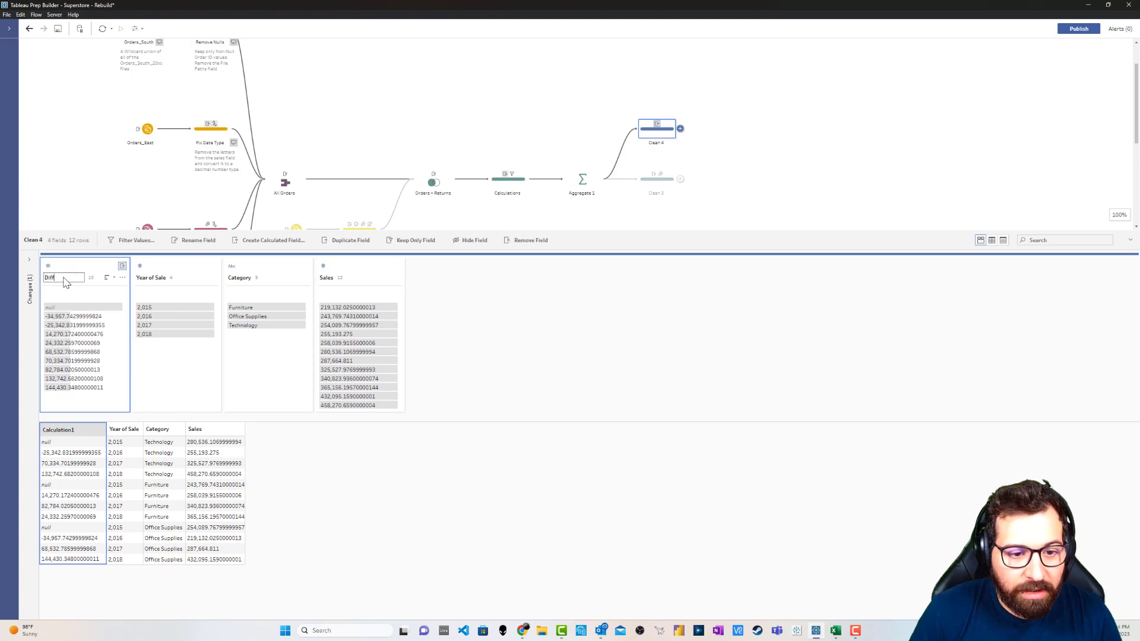
text(erence fro)
key(ctrl+a)
text(Pr)
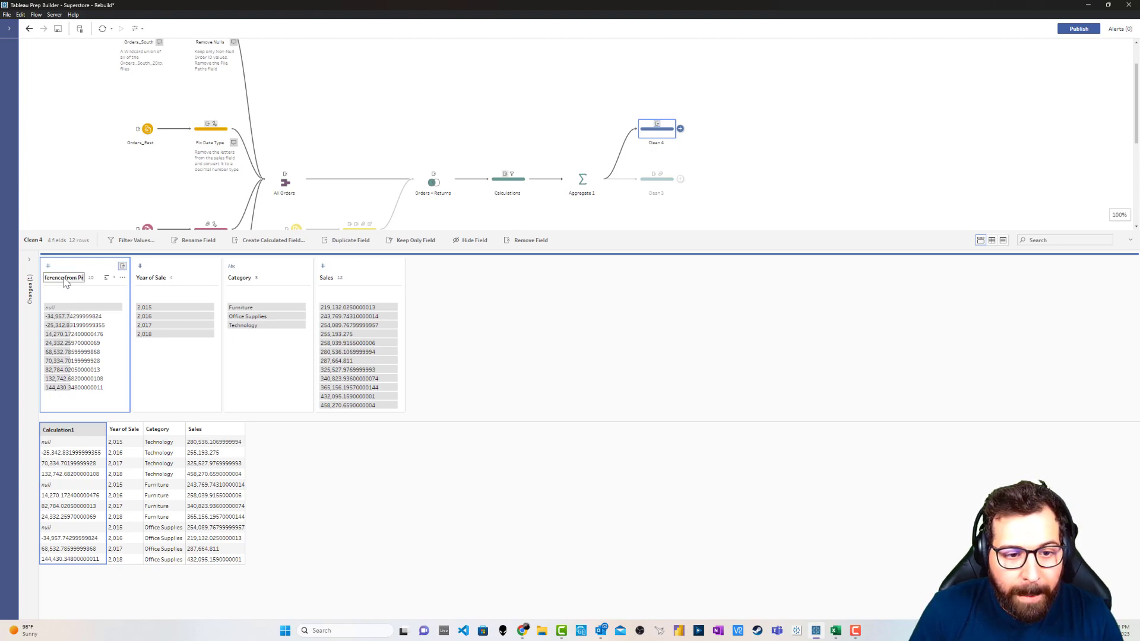
text(evious Year Sales)
key(Return)
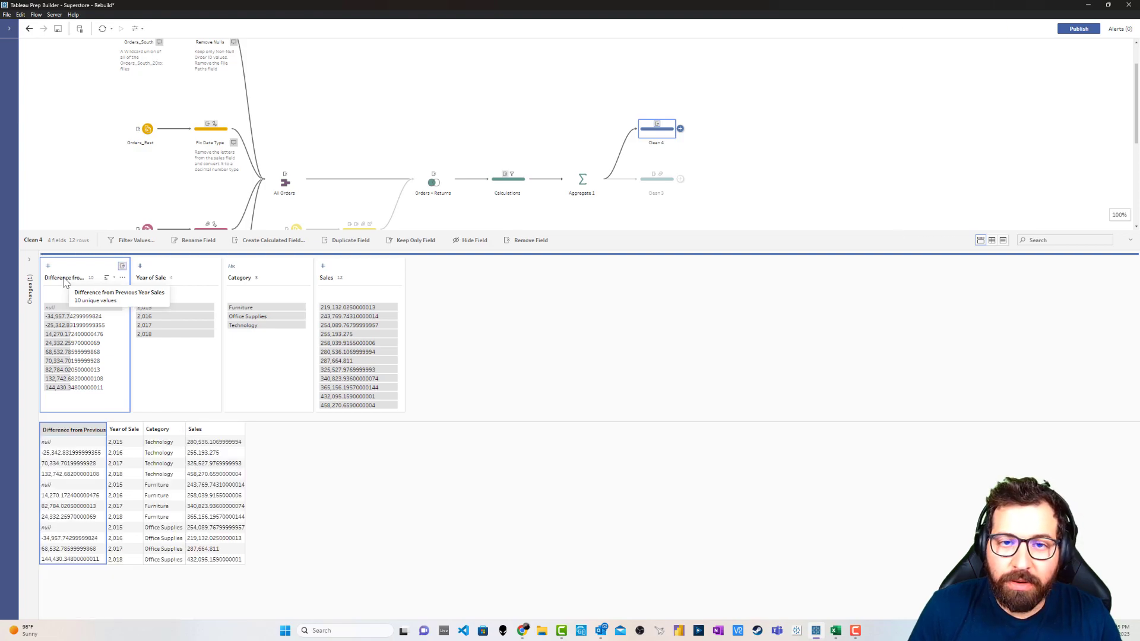
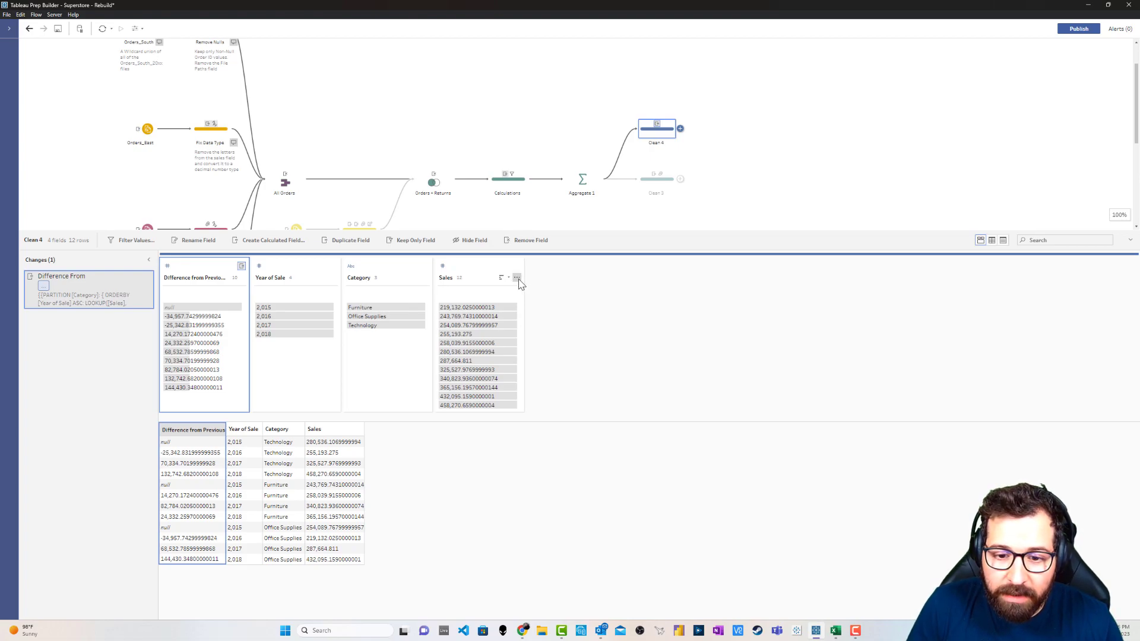
Add a Percent Difference From calculation on Sales, grouped by Category and ordered by Year of Sale
click(517, 278)
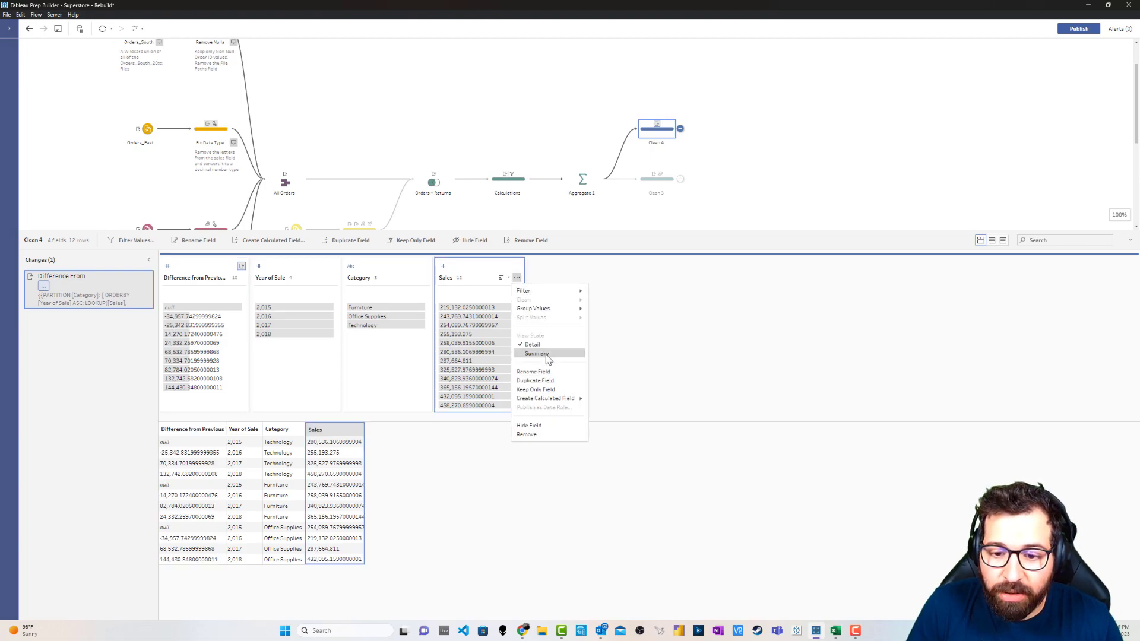
mouse_move(552, 398)
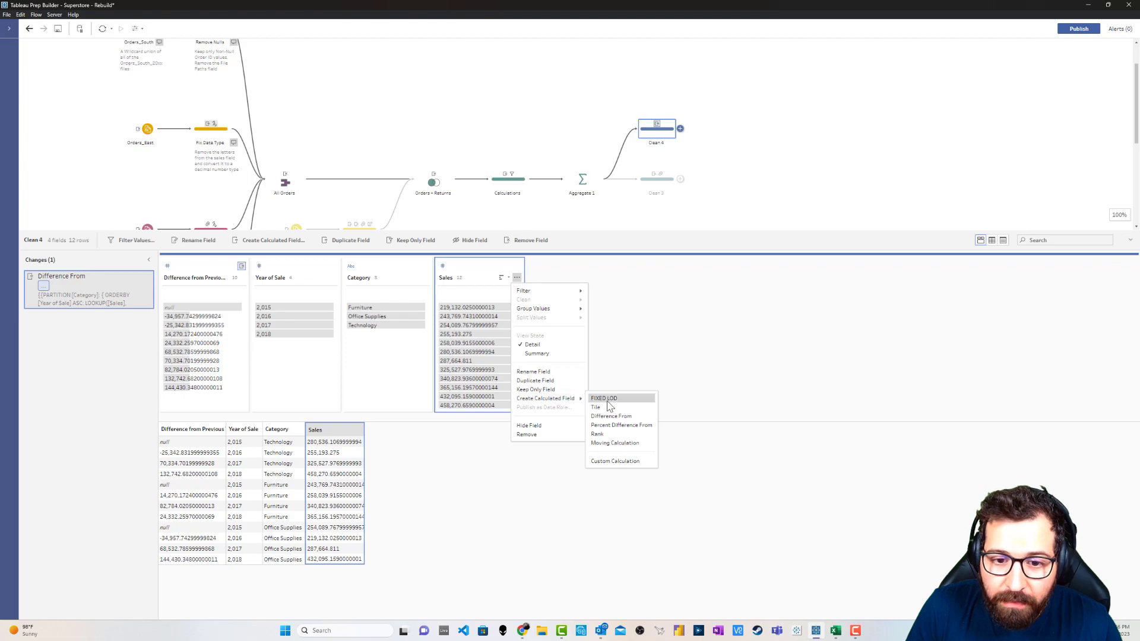
click(620, 426)
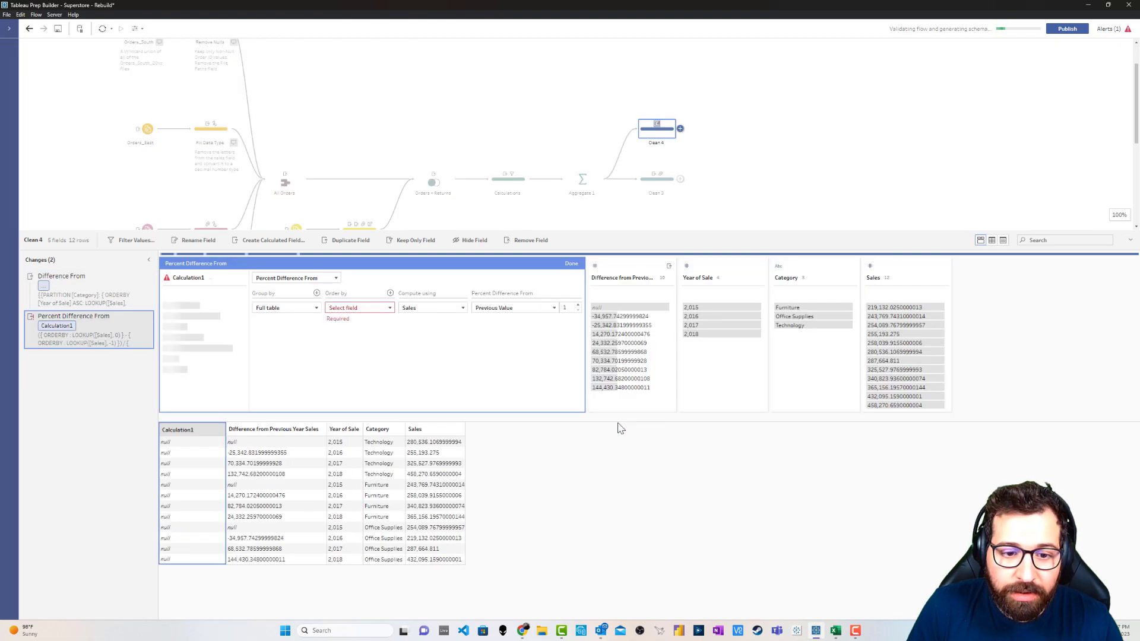
click(315, 309)
click(309, 320)
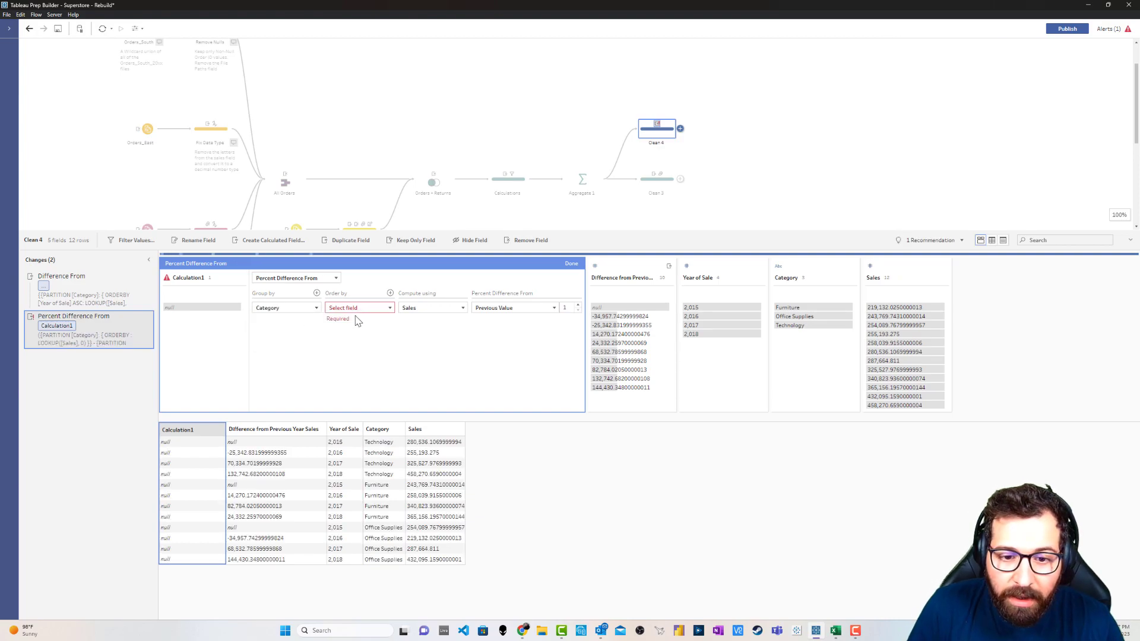
click(378, 313)
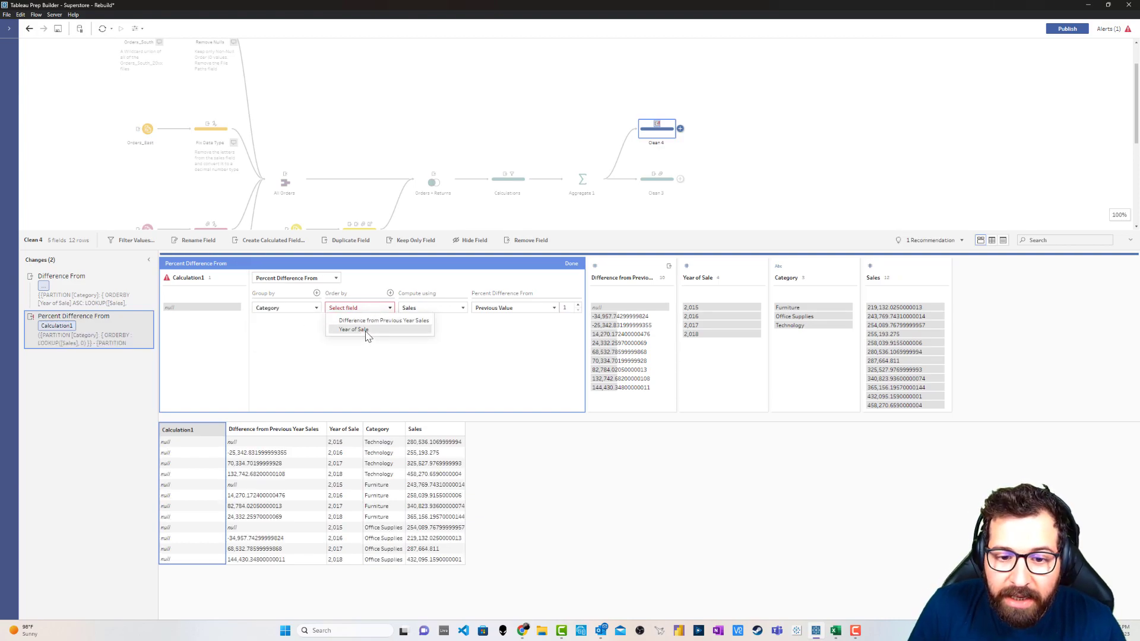
click(366, 330)
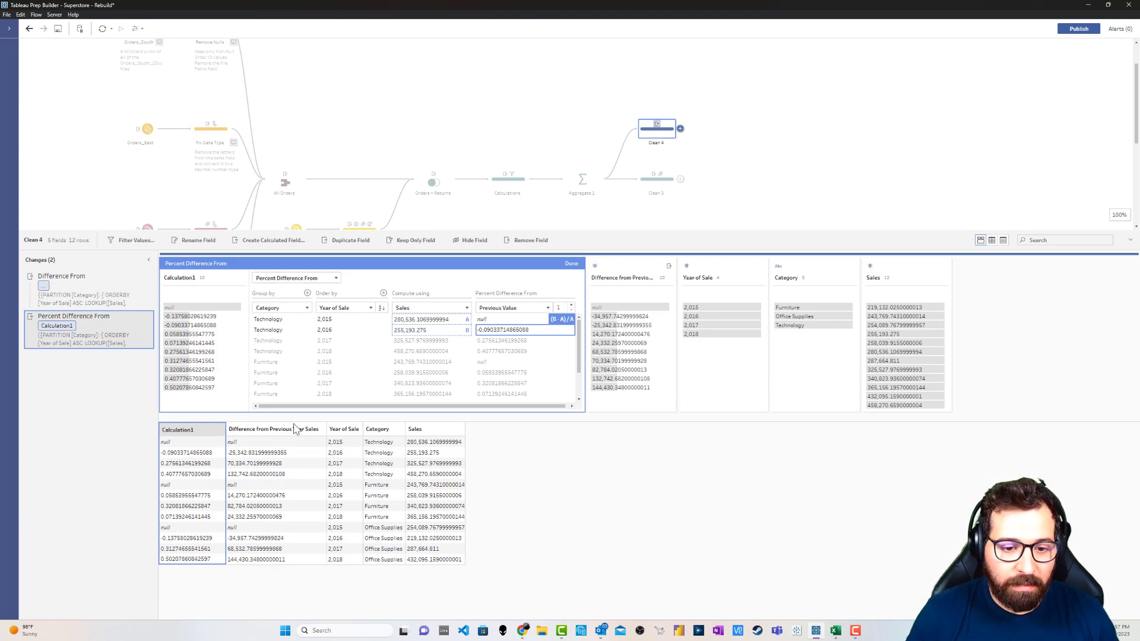
click(571, 264)
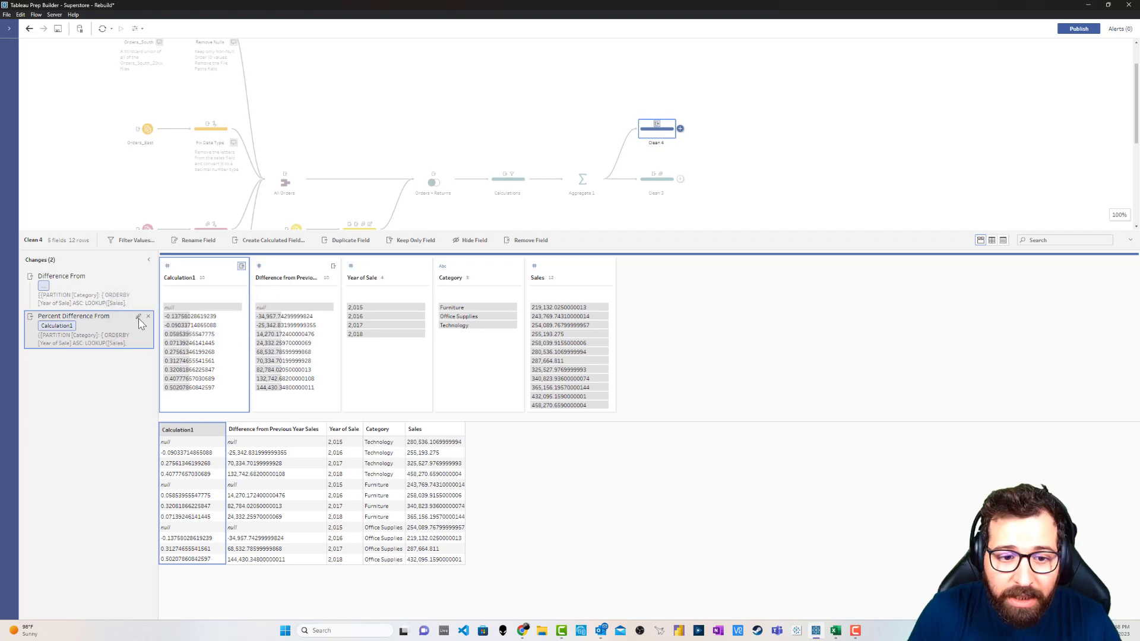
Reopen the Percent Difference From calculation to review its grouping, ordering and comparison settings, then close it
click(138, 318)
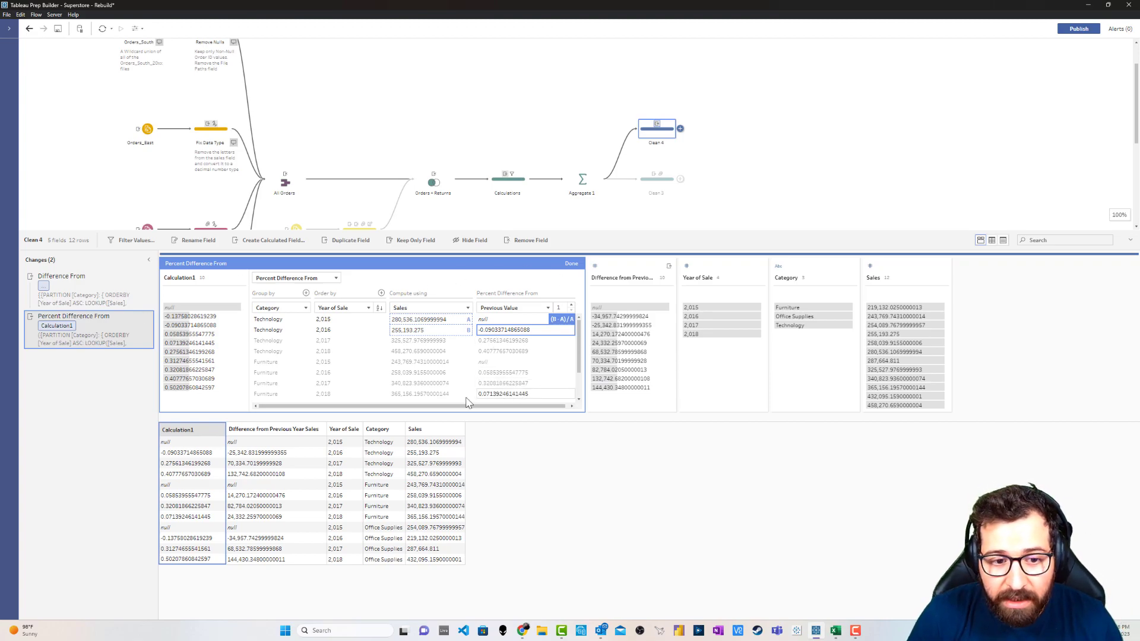
click(571, 264)
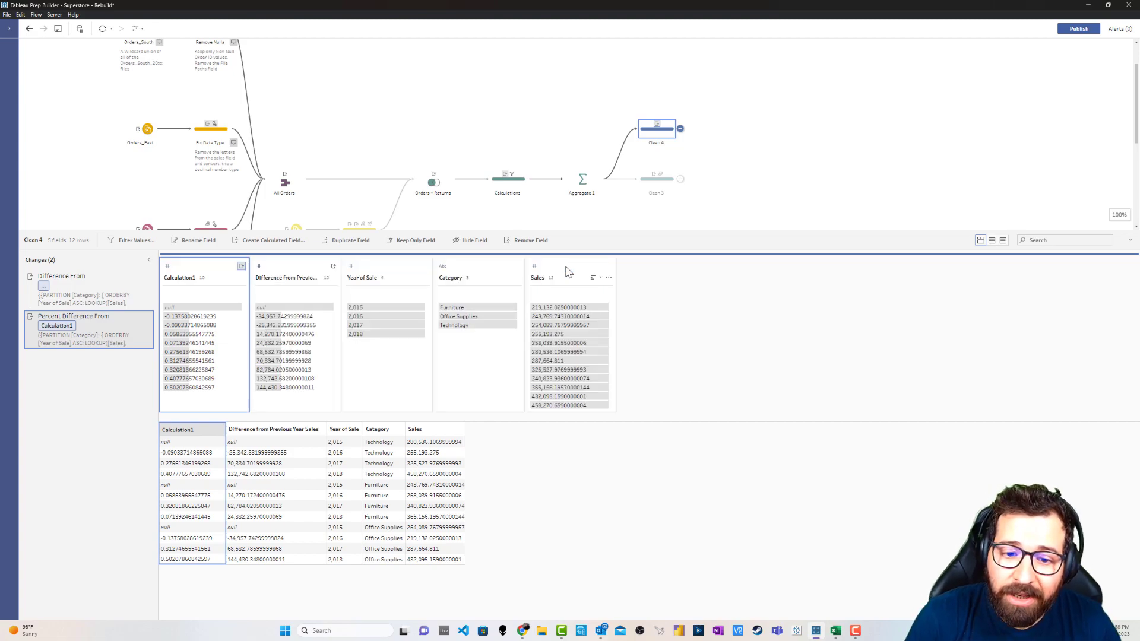
click(140, 317)
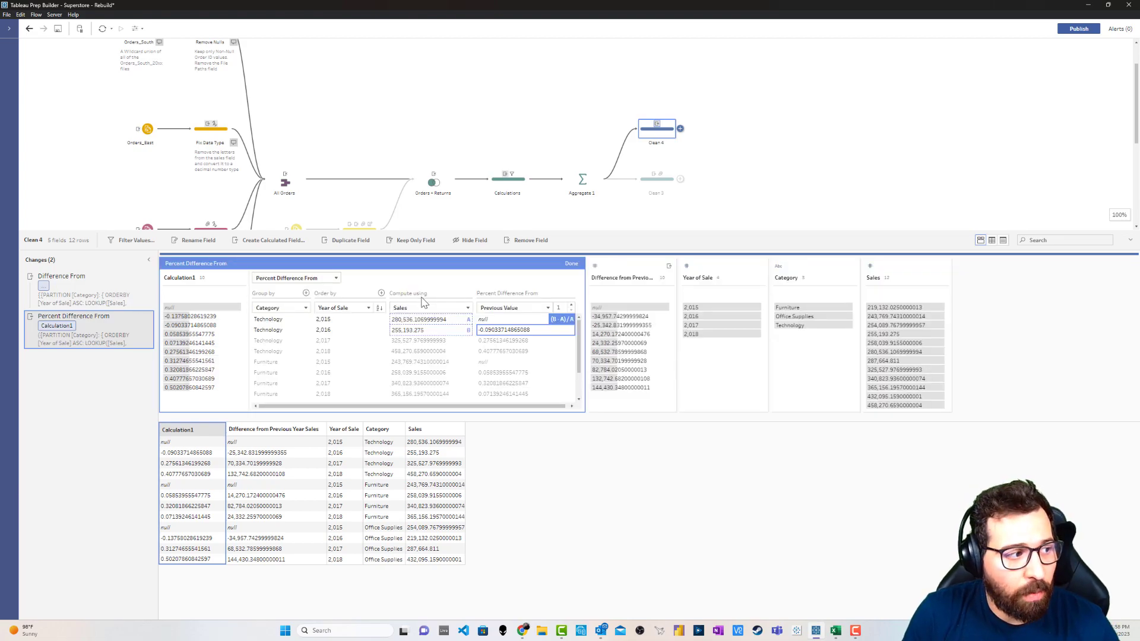
click(572, 264)
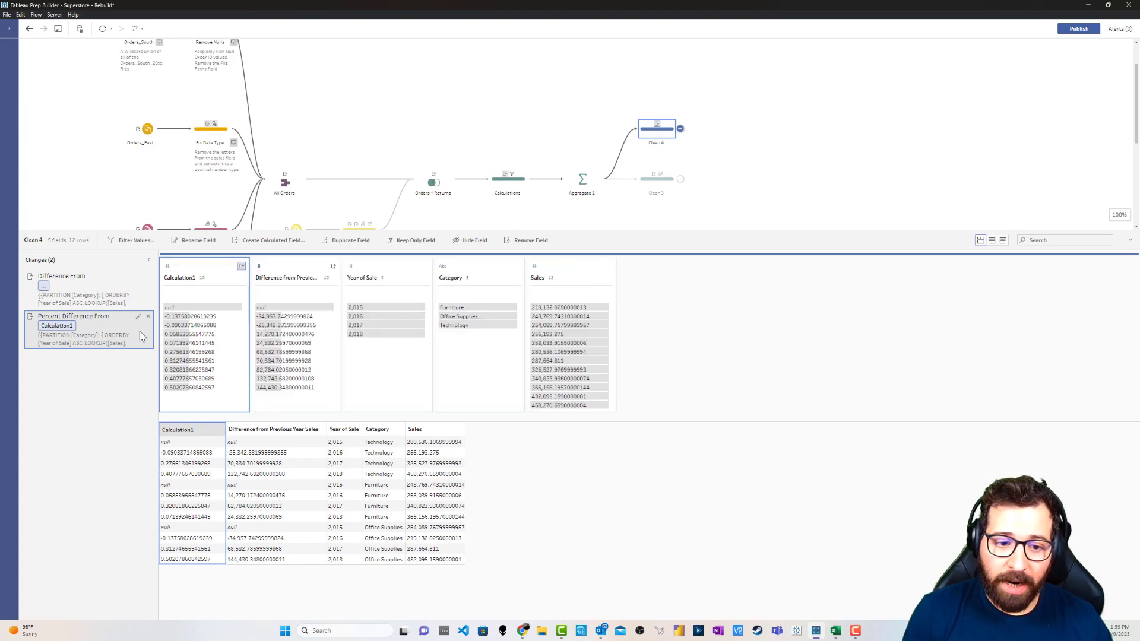
Recheck how the Percent Difference From change is set up and close its editor without changes
right_click(120, 320)
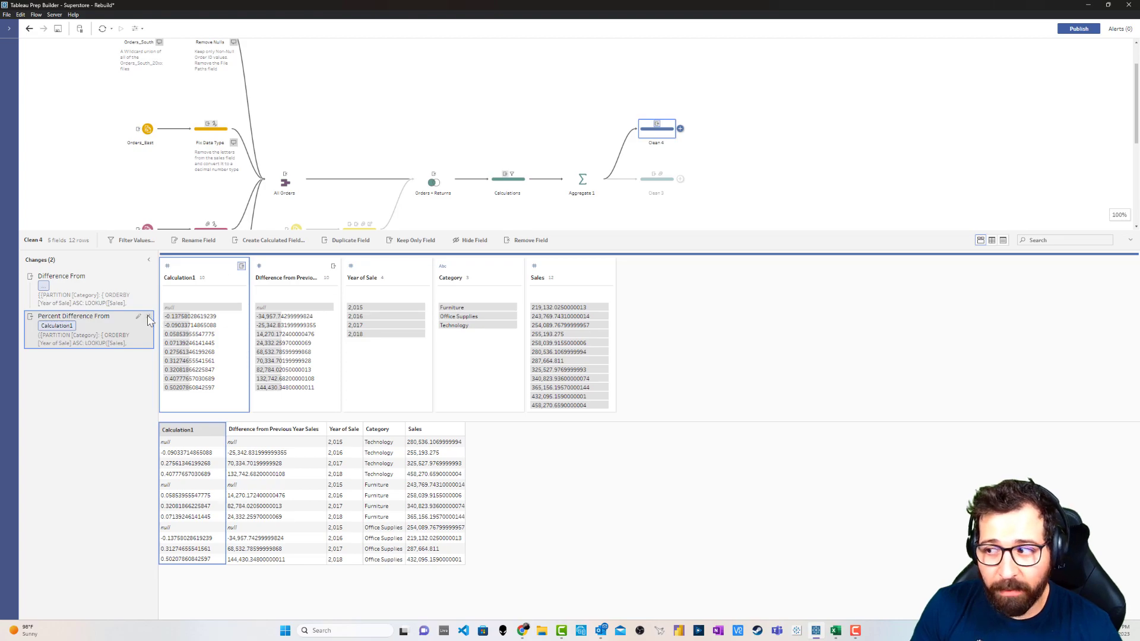
click(140, 318)
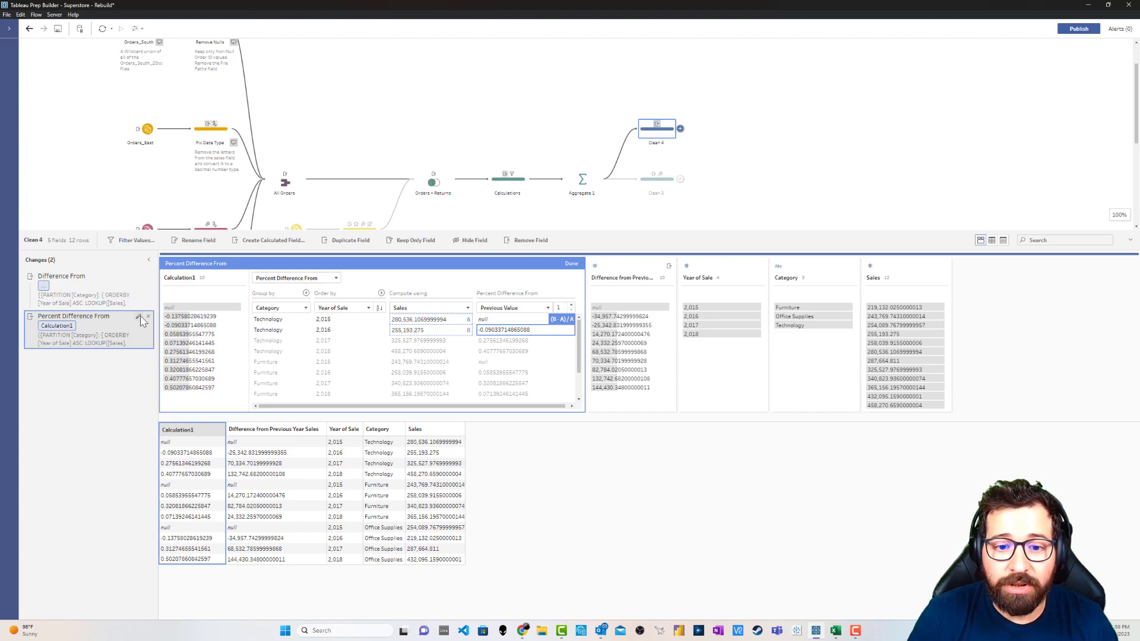
click(571, 263)
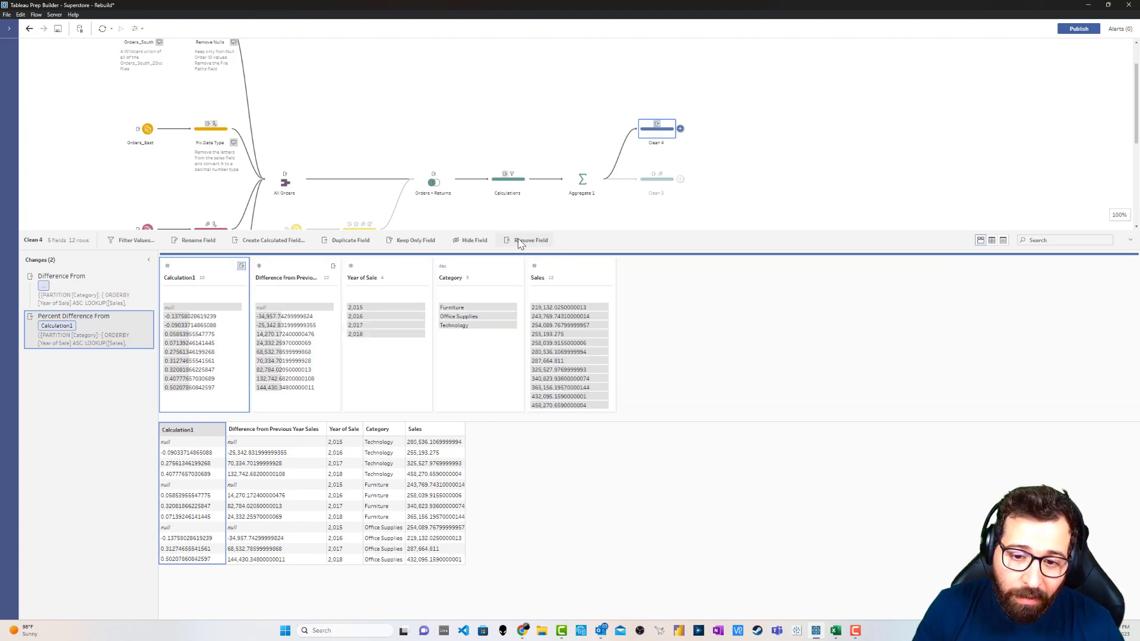
Add a Moving Calculation on Sales, grouped by Category and ordered by Year of Sale
click(609, 277)
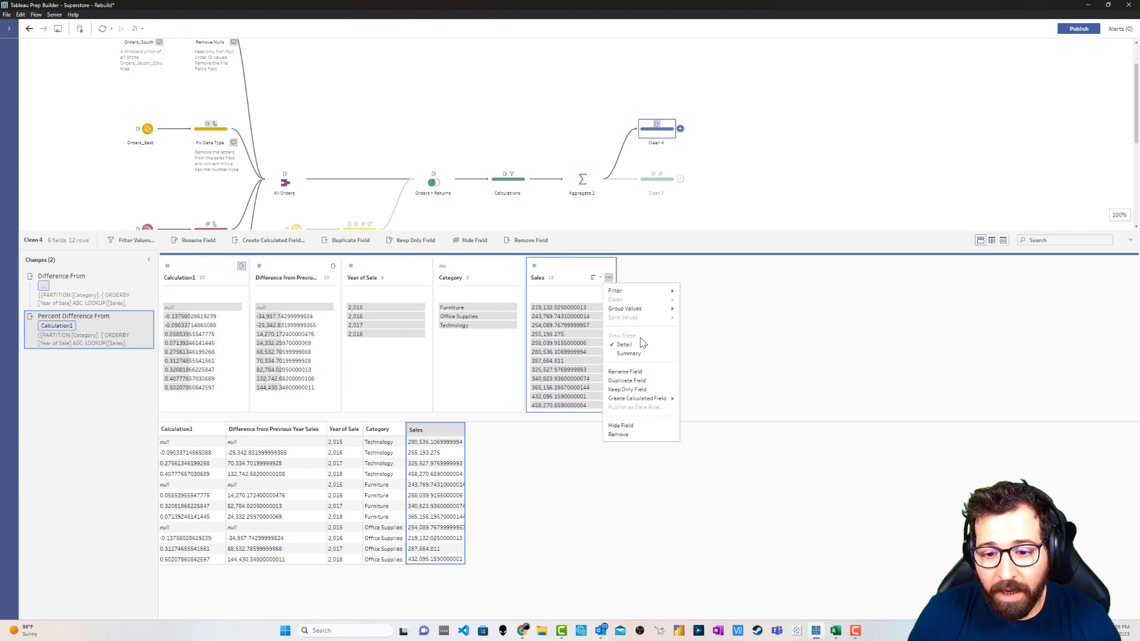
mouse_move(640, 398)
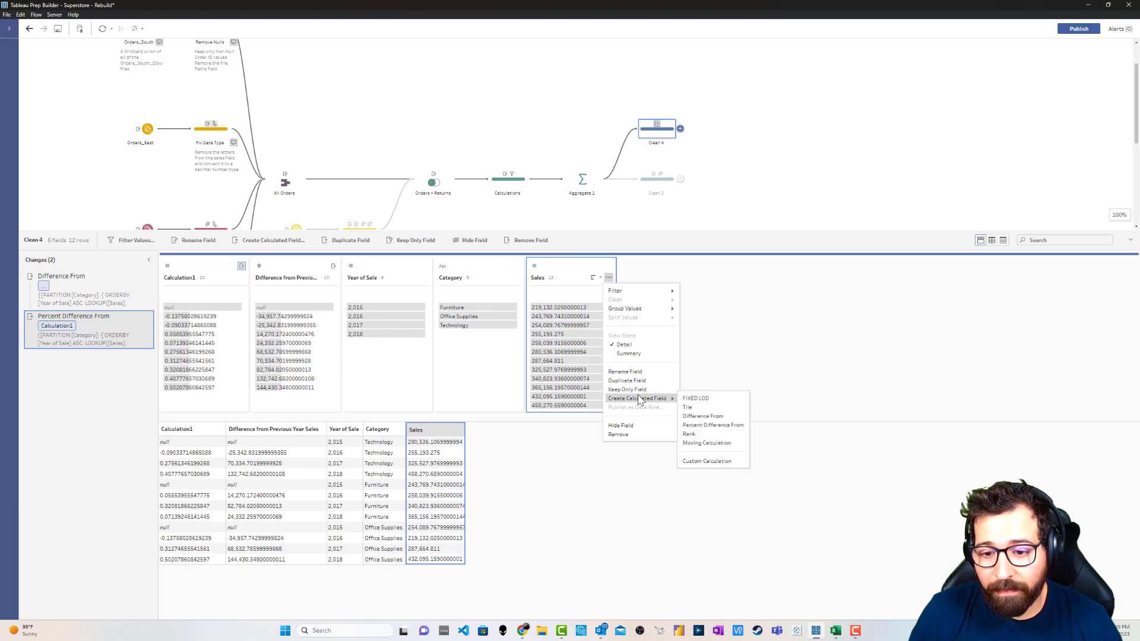
click(701, 445)
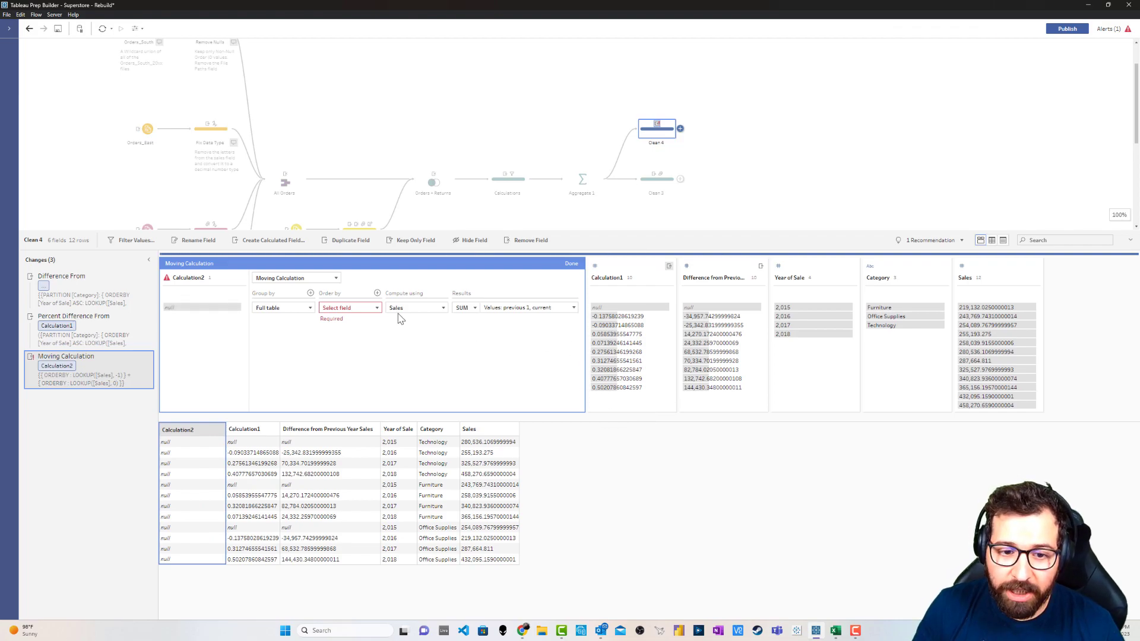
click(308, 309)
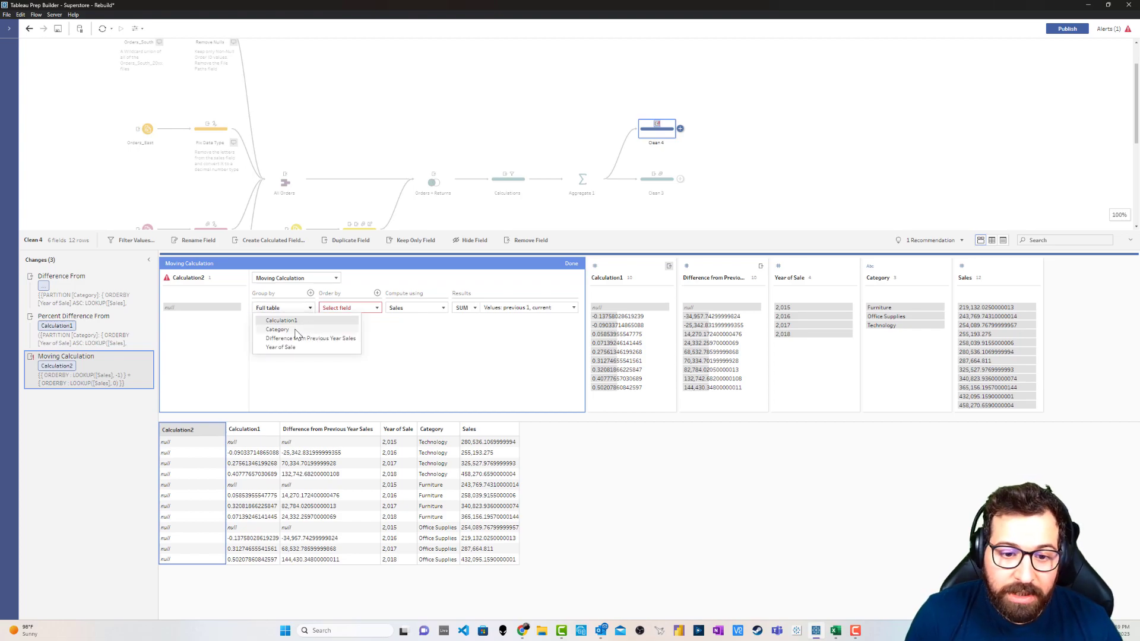
click(296, 330)
click(351, 310)
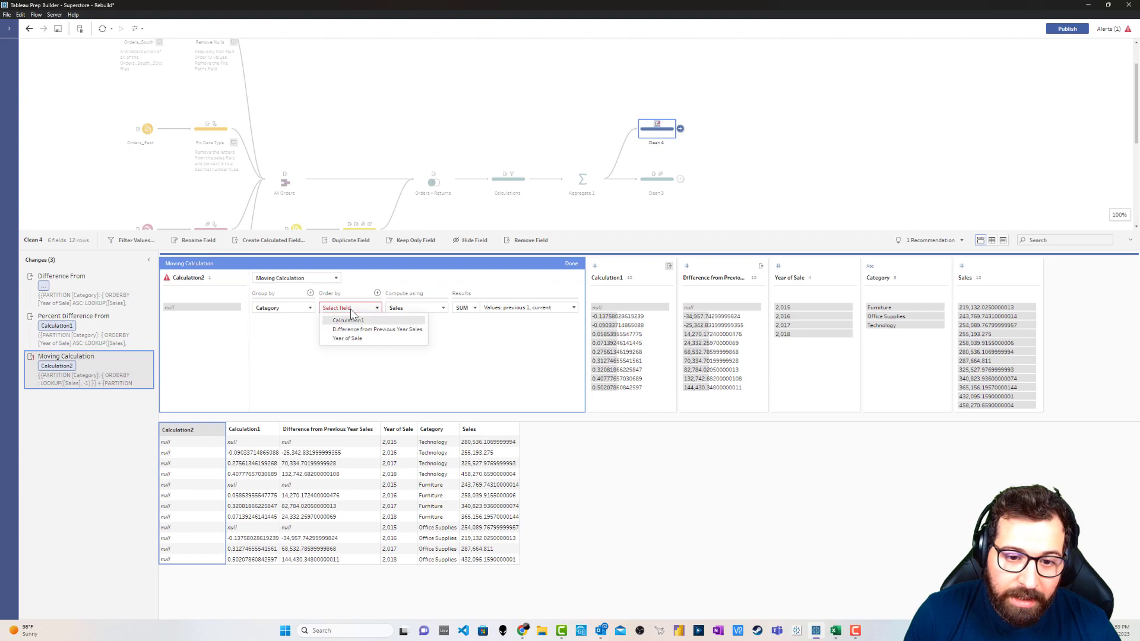
click(351, 338)
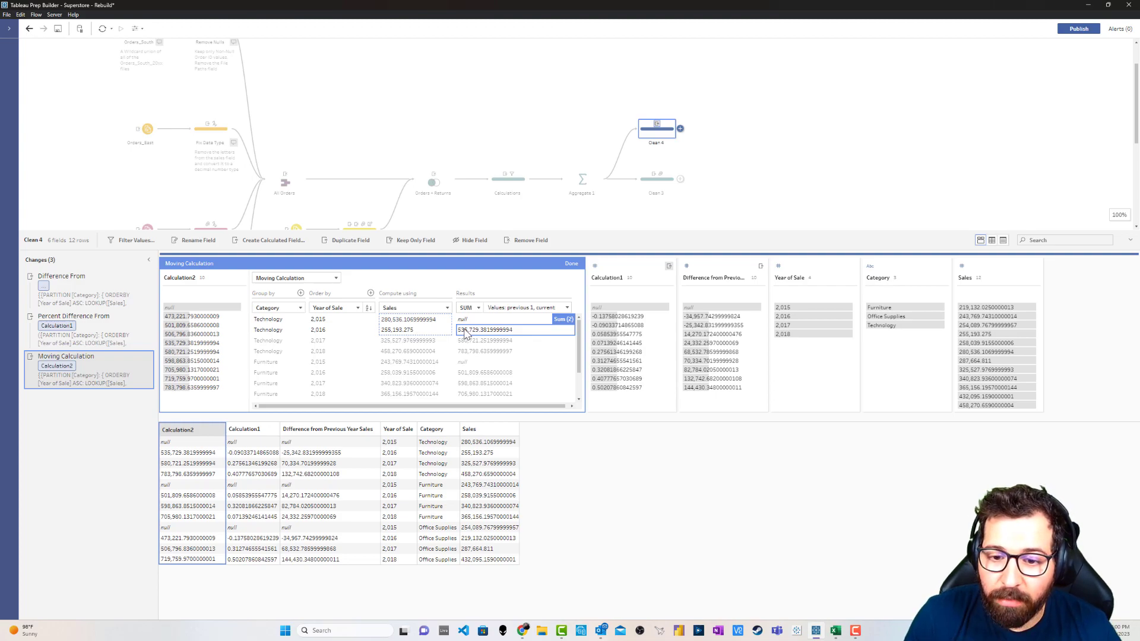
Exclude the current value from the moving sum so it uses only the previous 1 value
click(527, 309)
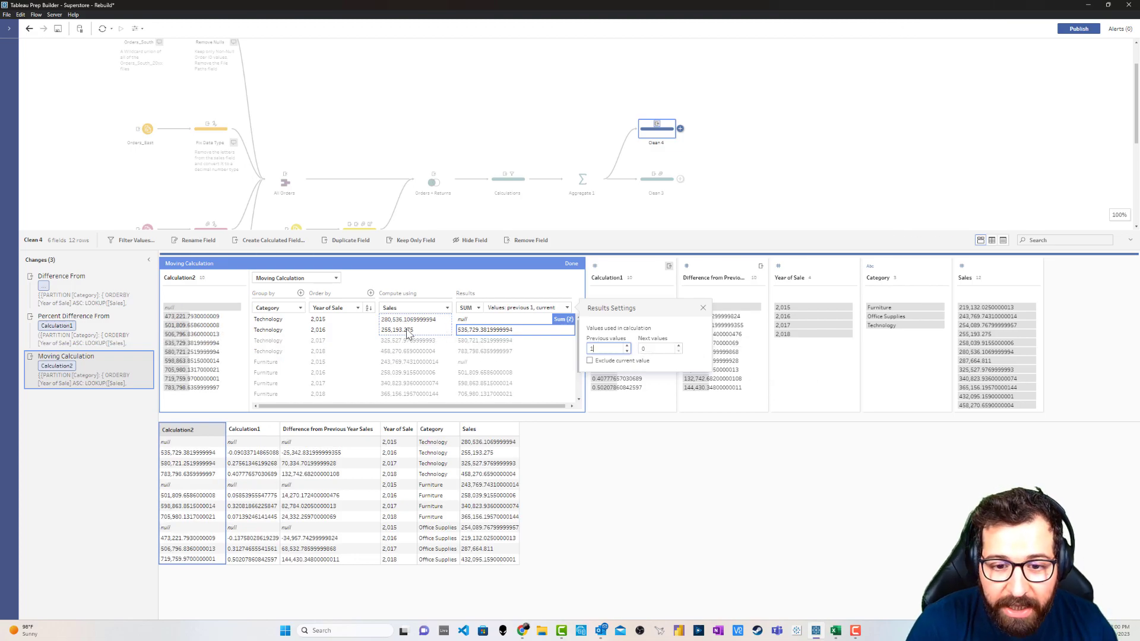
click(678, 346)
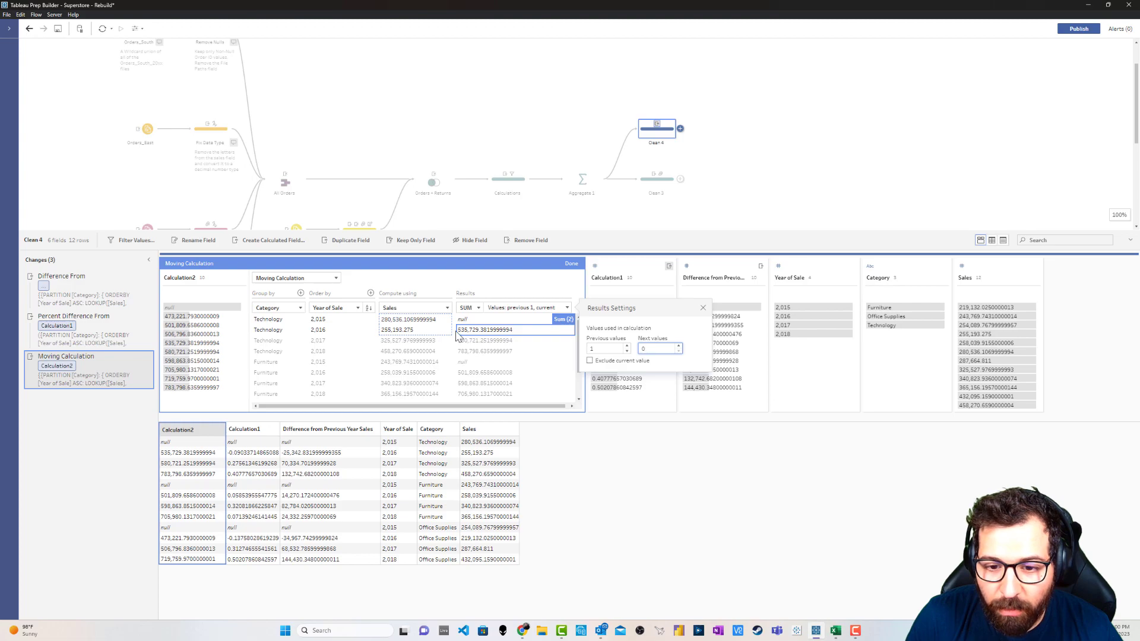
click(590, 361)
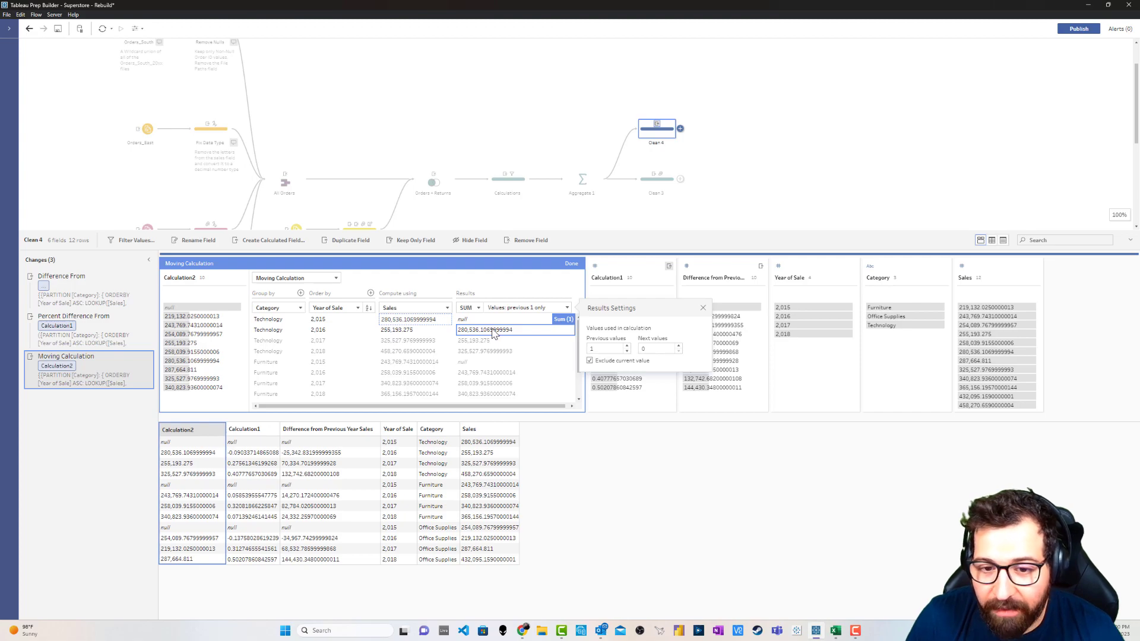
click(504, 309)
Switch the moving calculation to AVG over the previous 2 values, including the current value
click(469, 308)
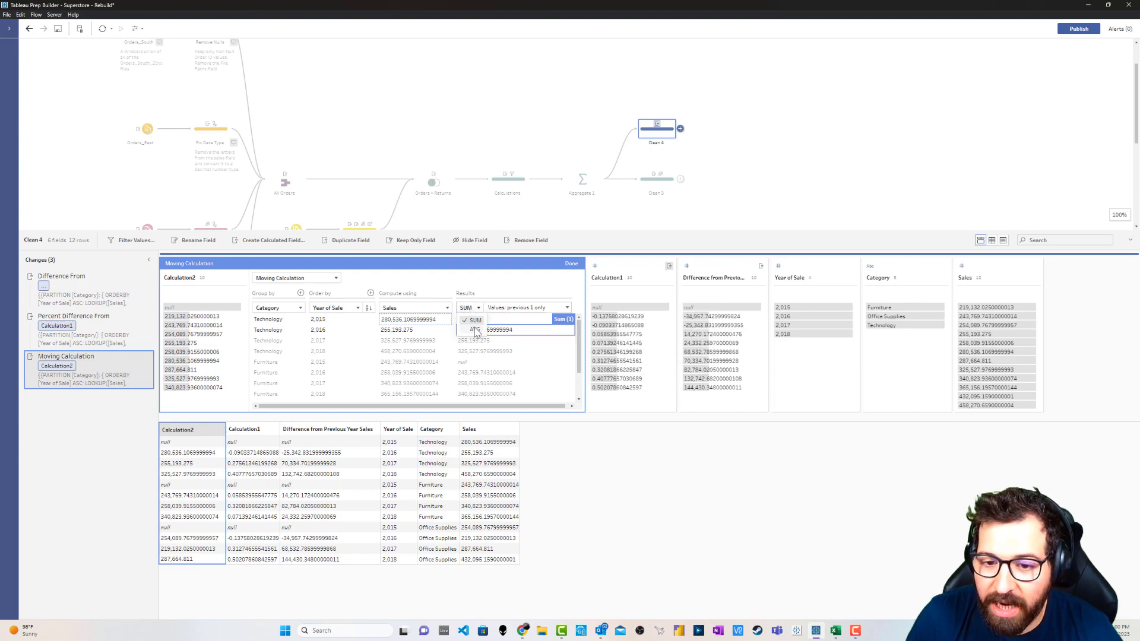
click(472, 330)
click(516, 308)
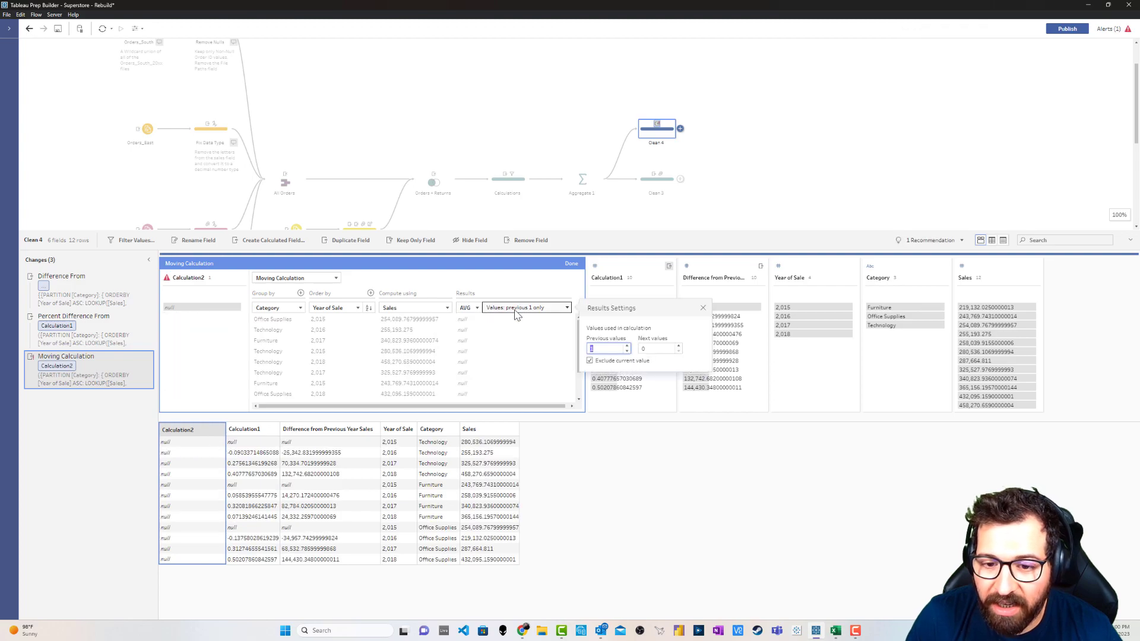
click(591, 361)
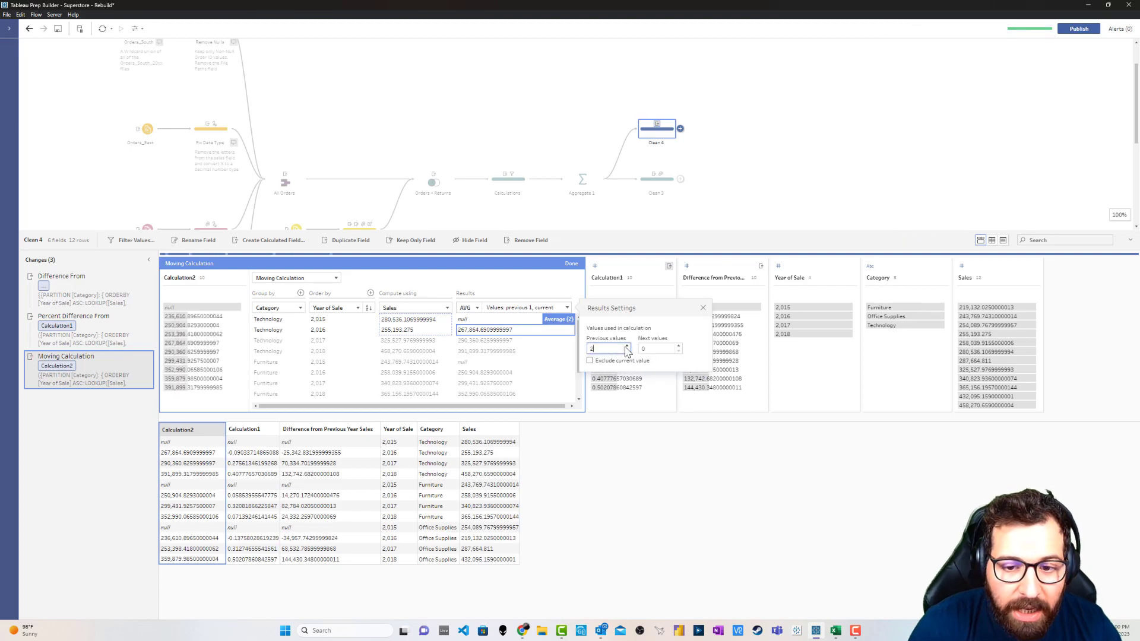
click(627, 346)
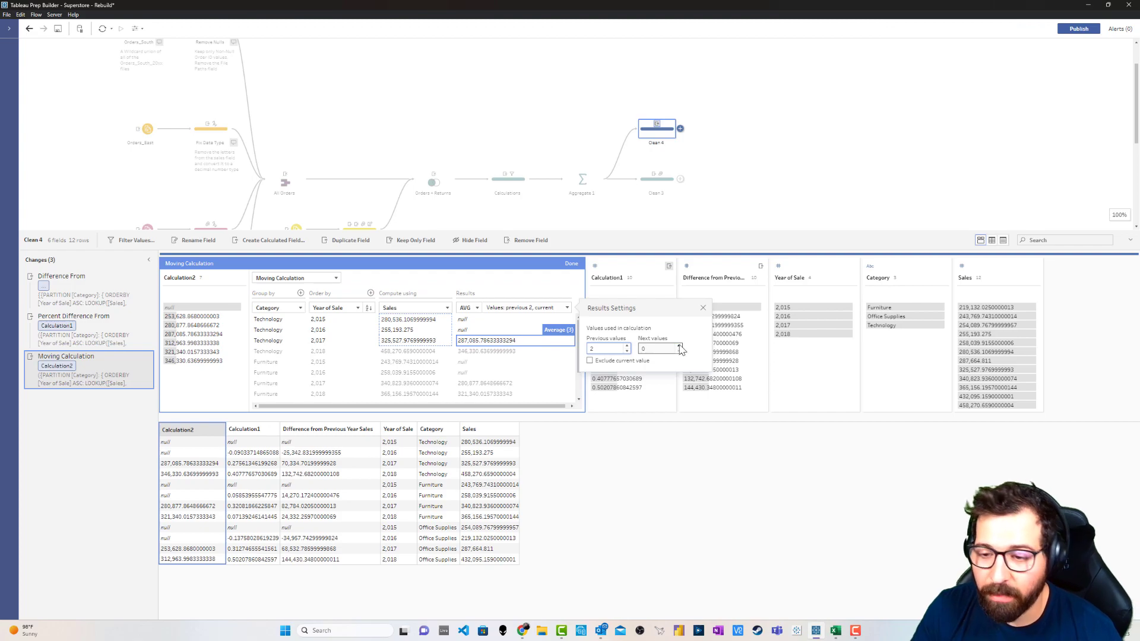
click(678, 346)
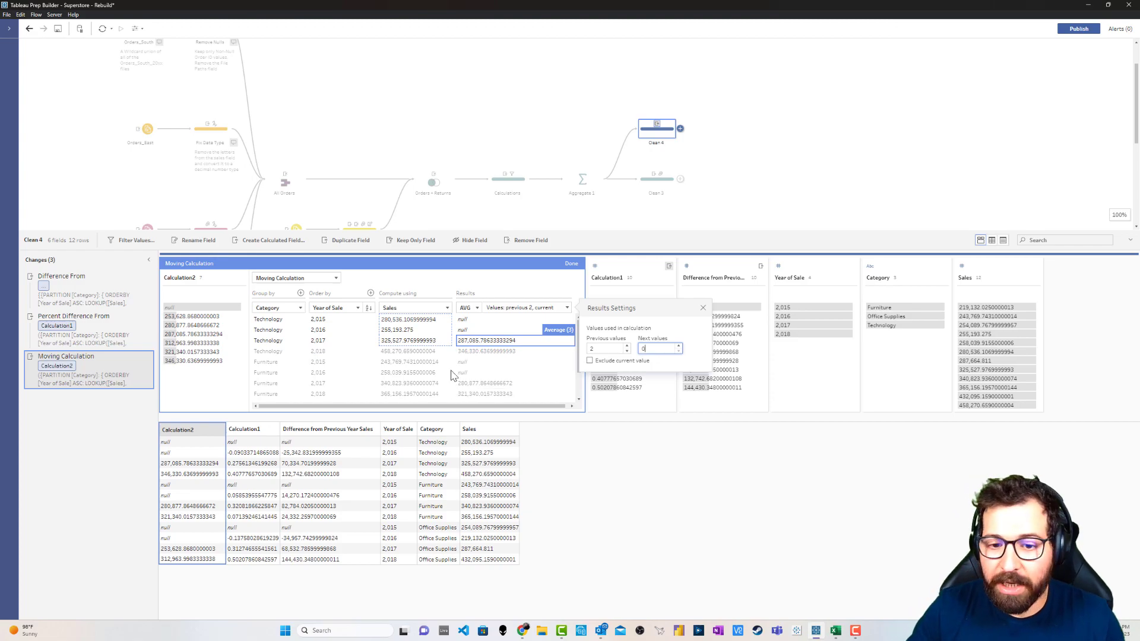
click(703, 308)
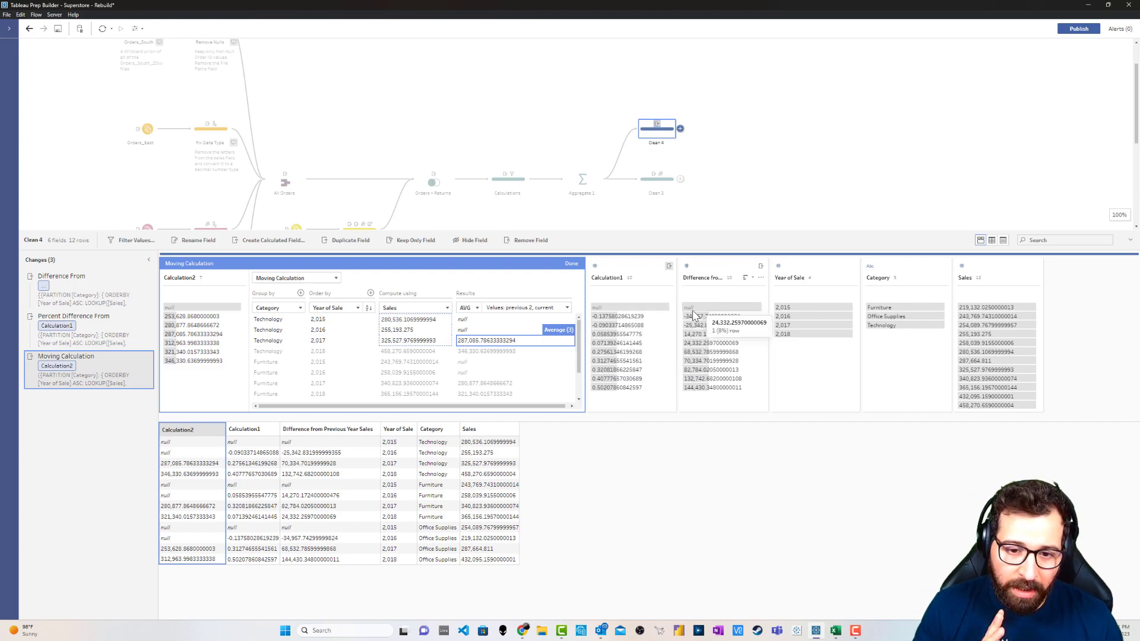
Set the moving calculation to SUM over the previous 1 value and the current one, and finish it
click(472, 307)
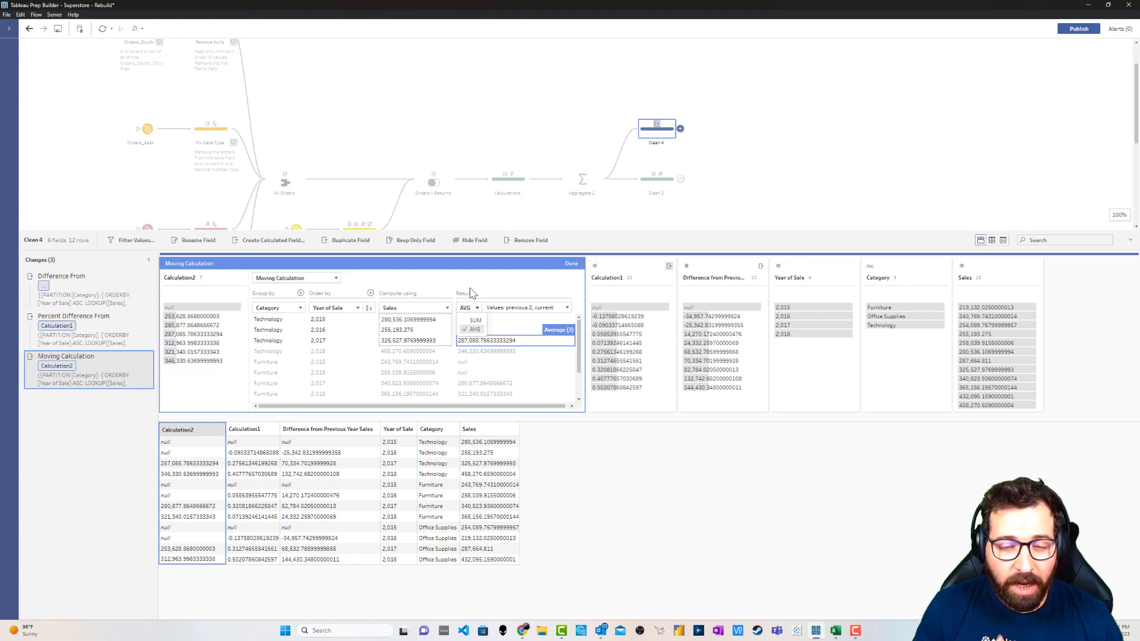
click(468, 307)
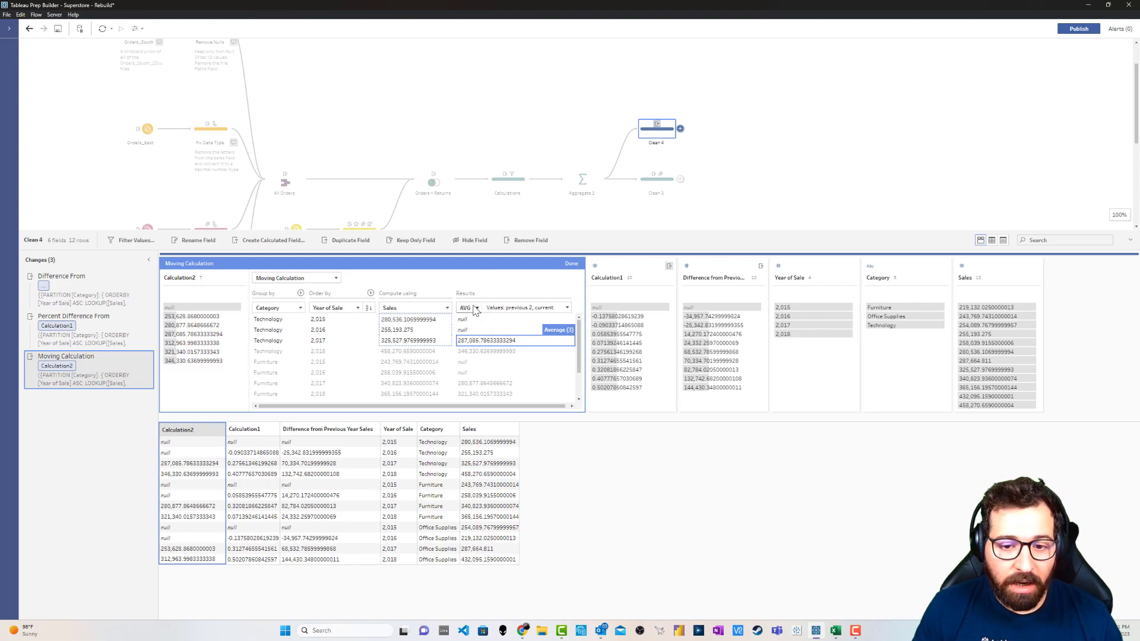
click(468, 308)
click(475, 321)
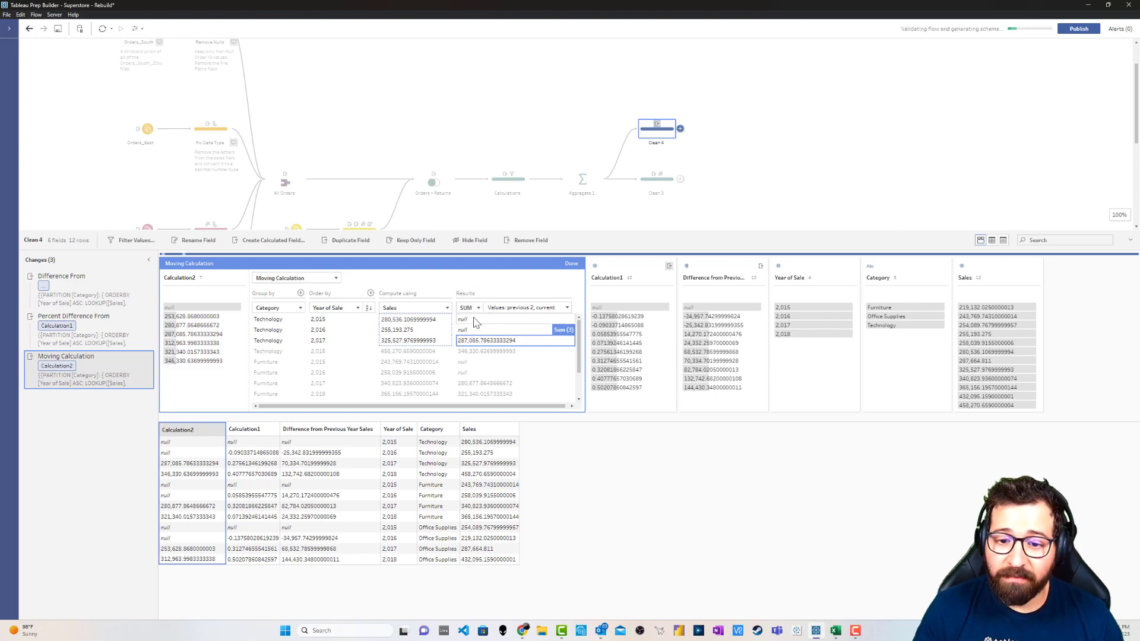
click(521, 309)
click(627, 351)
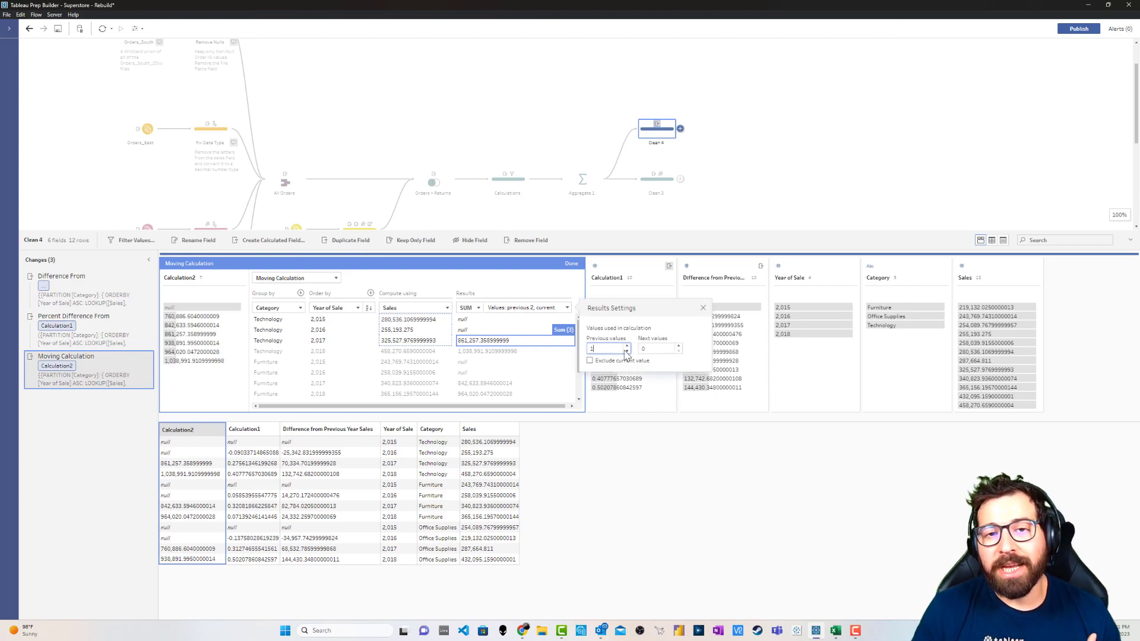
click(703, 308)
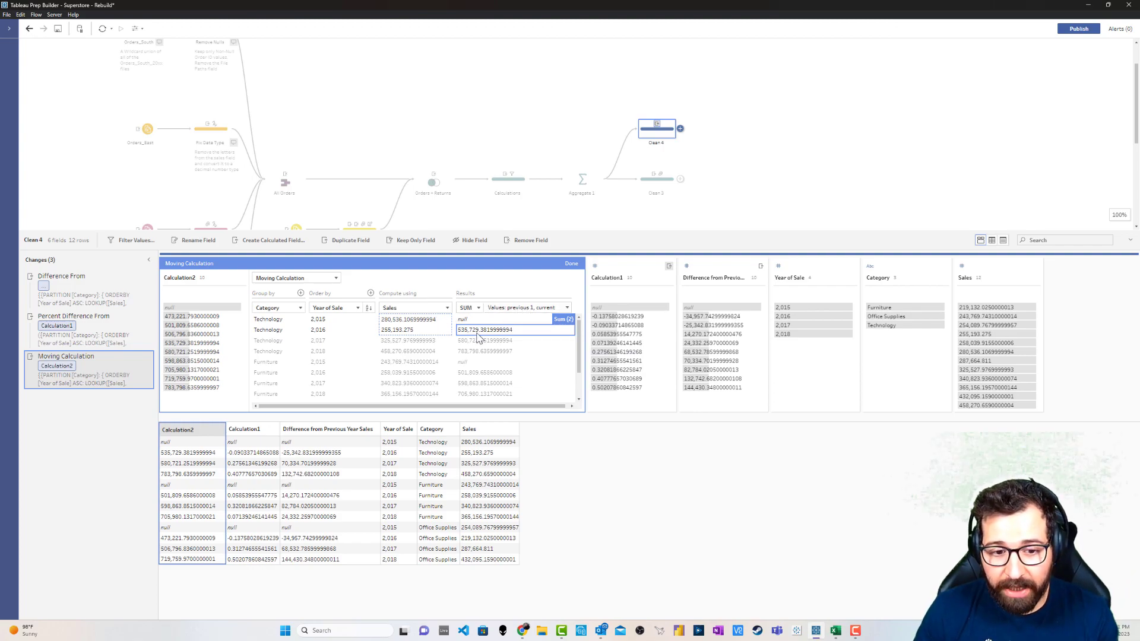
click(571, 264)
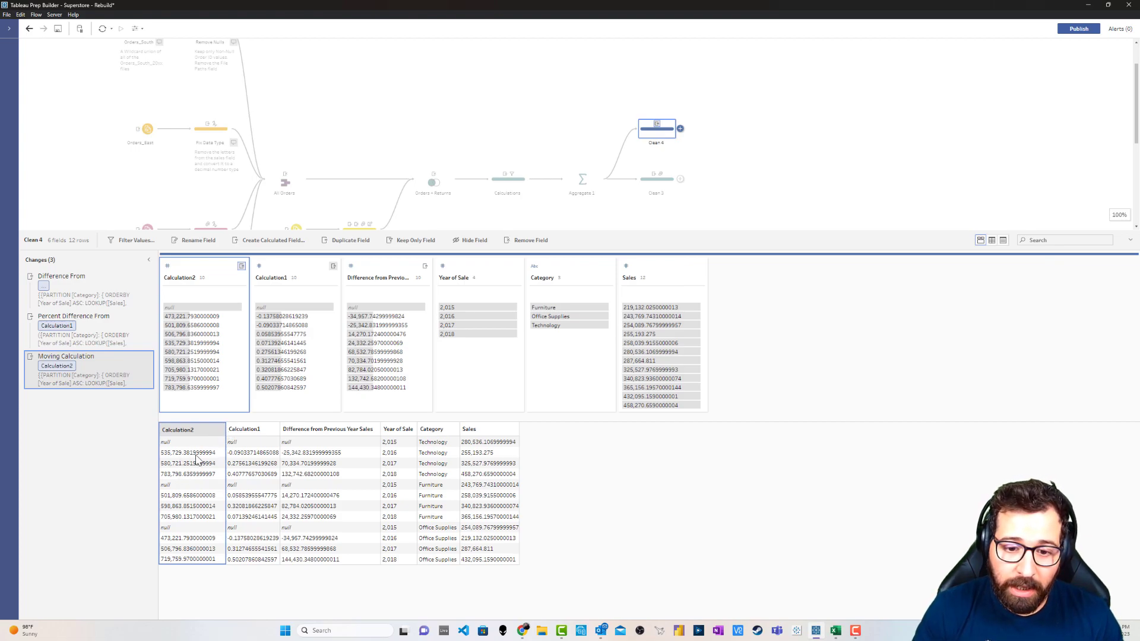
Compare the Technology rows' Sales values with the moving sums for 2016 and 2017 in the data grid
click(474, 454)
click(477, 443)
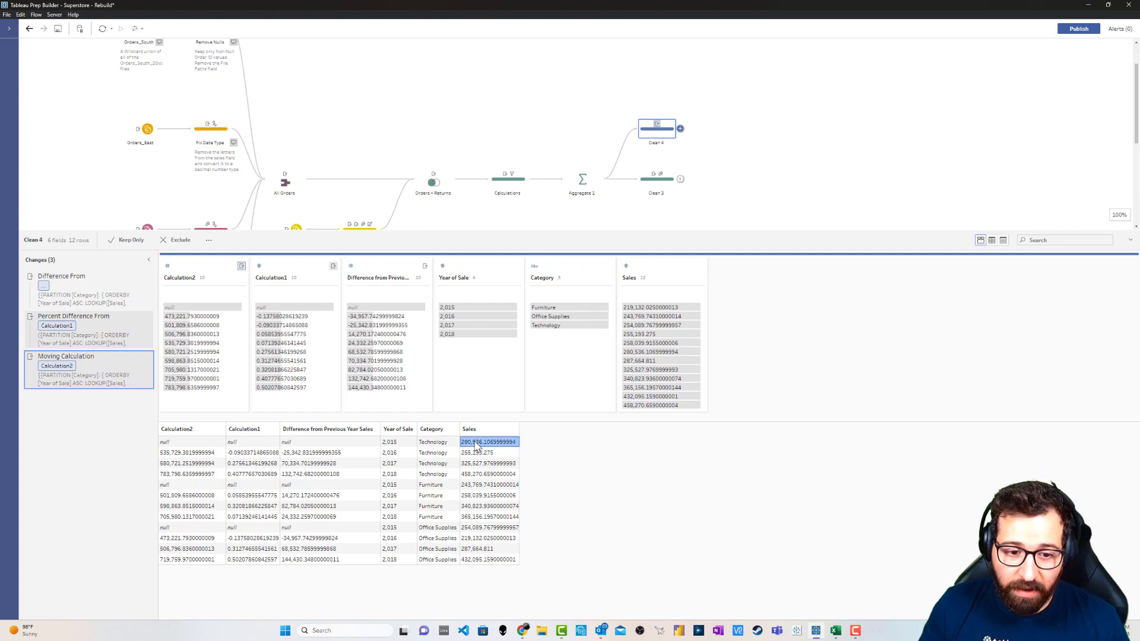
click(195, 455)
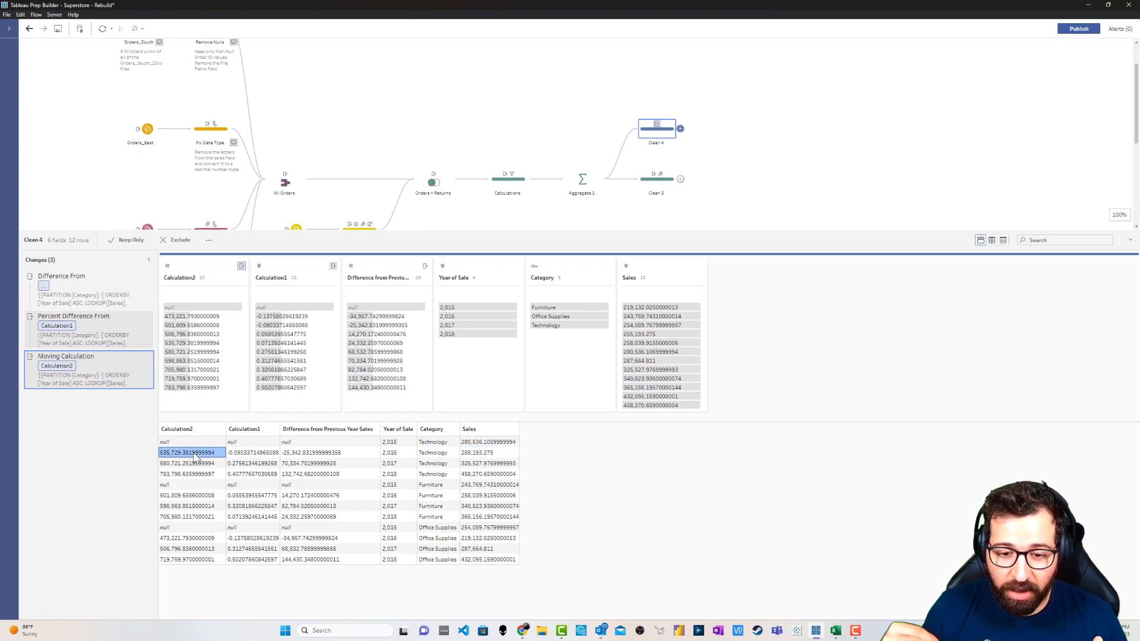
click(469, 463)
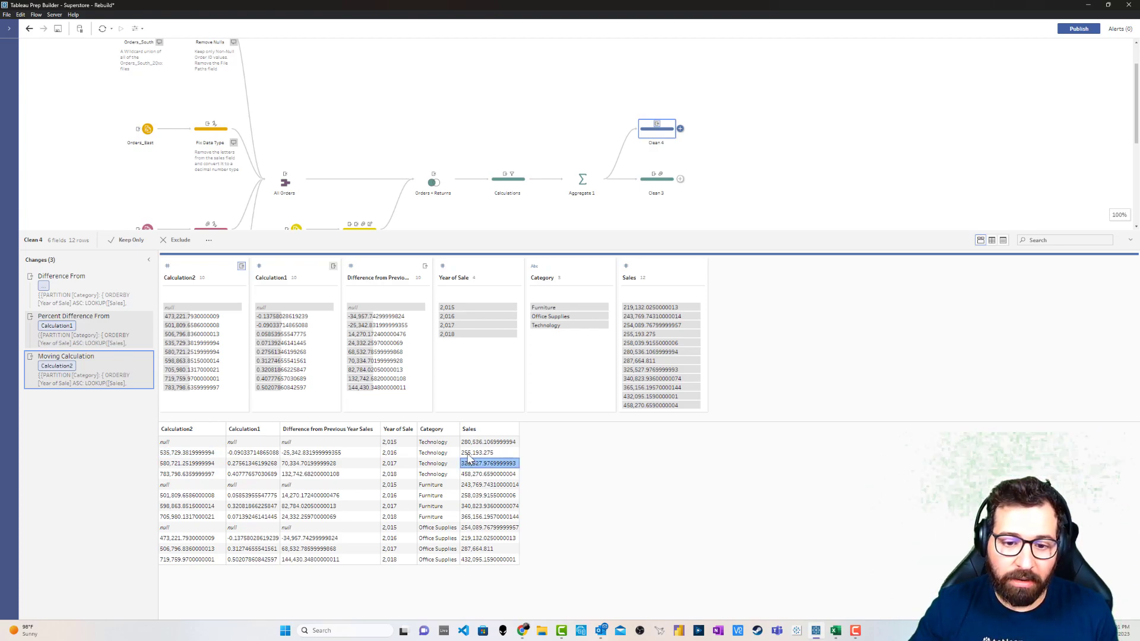
click(202, 464)
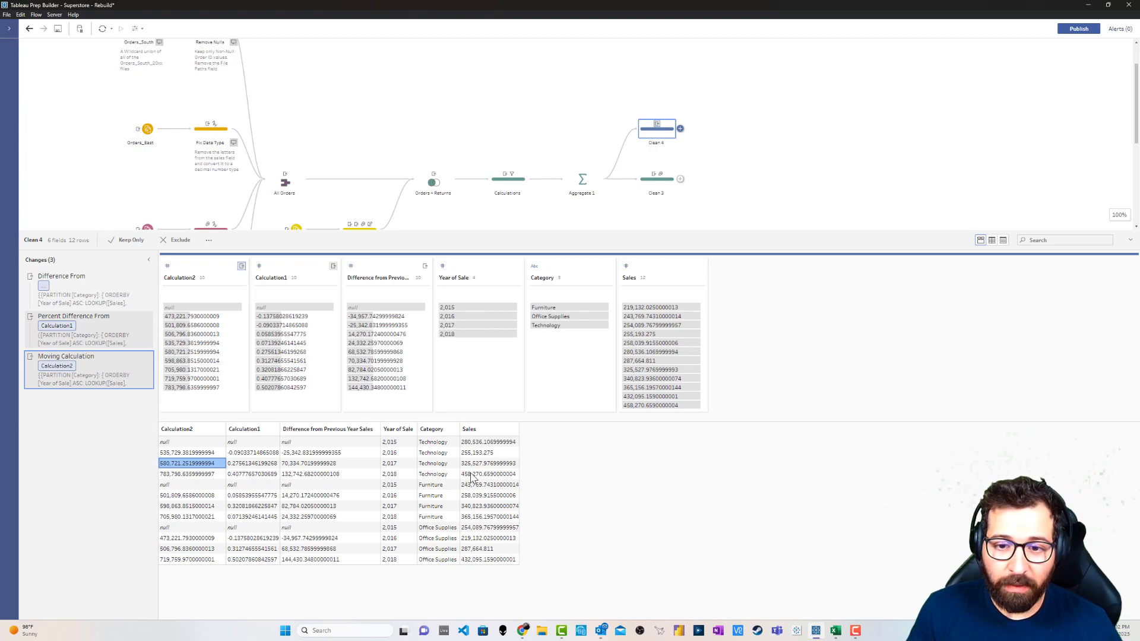
Go to the Clean 3 step, examine the formula of its Minimum Year field, and close the editor without changes
click(670, 182)
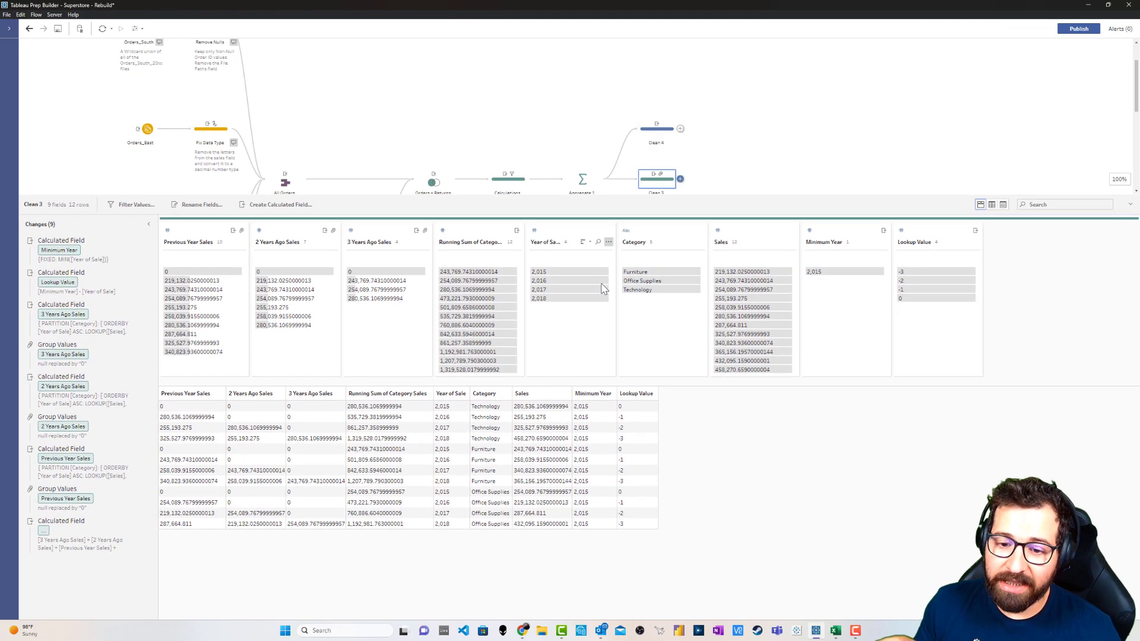
click(629, 397)
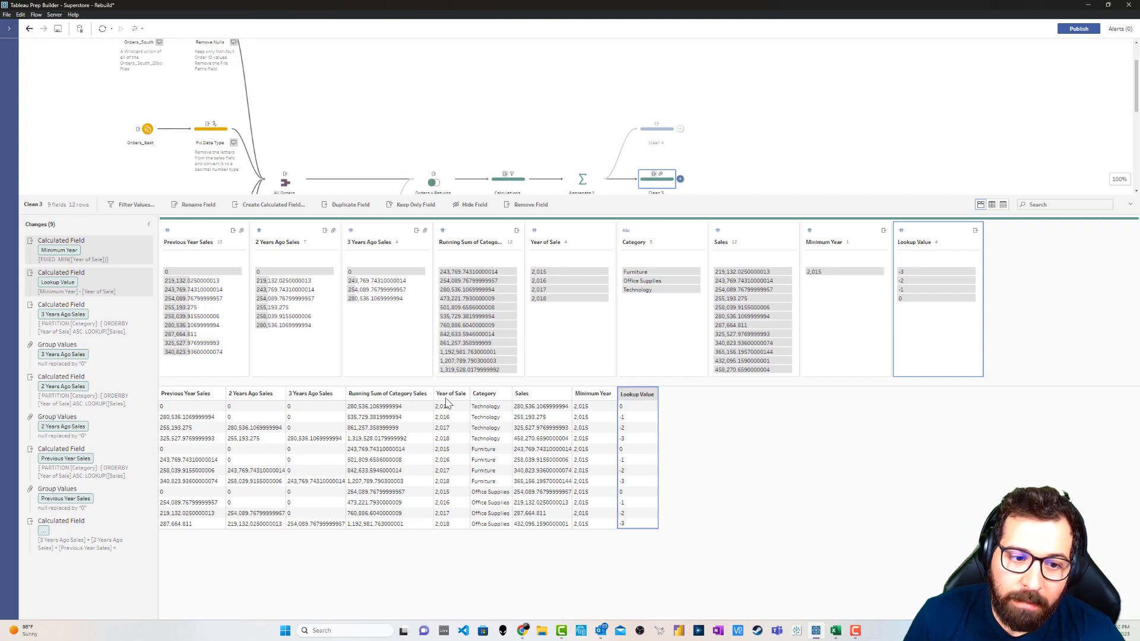
click(583, 408)
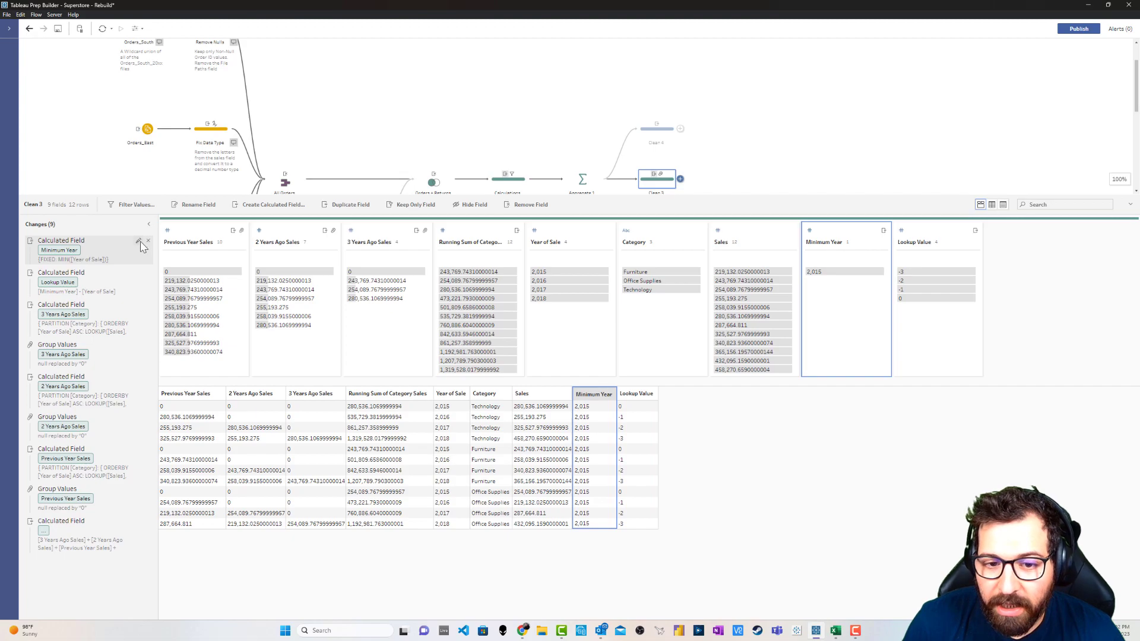
click(138, 241)
triple_click(437, 257)
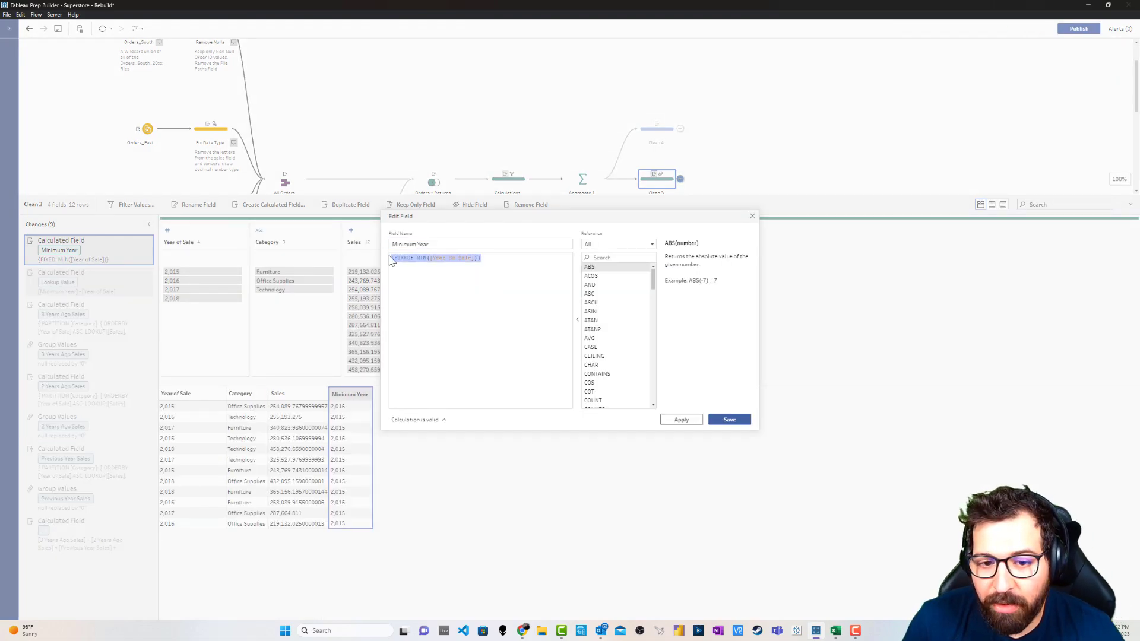
click(408, 259)
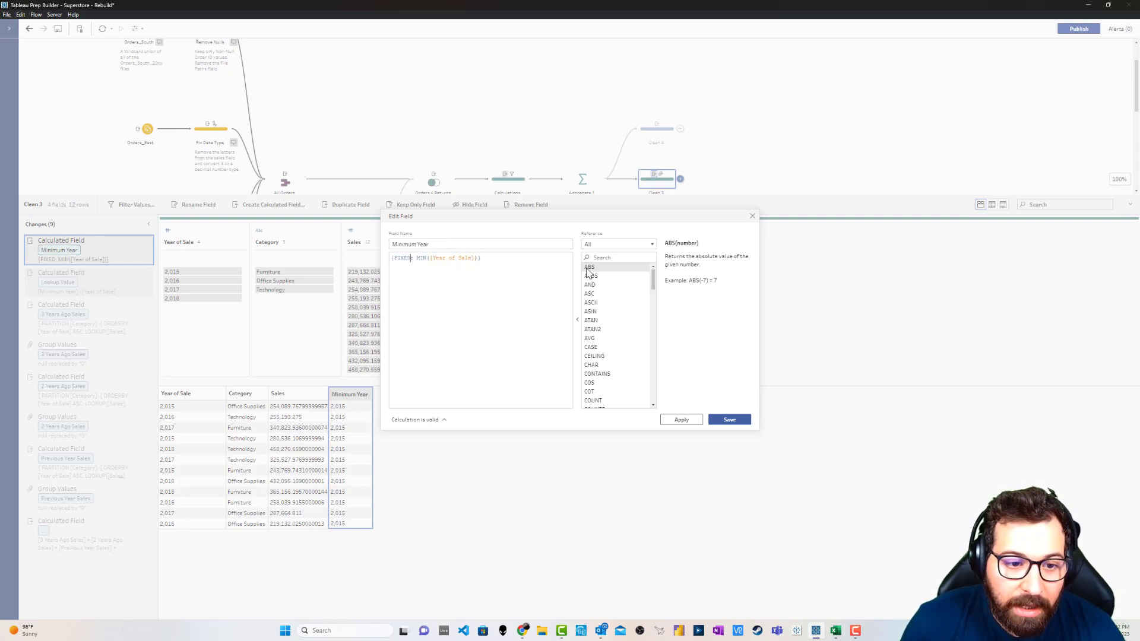
click(753, 217)
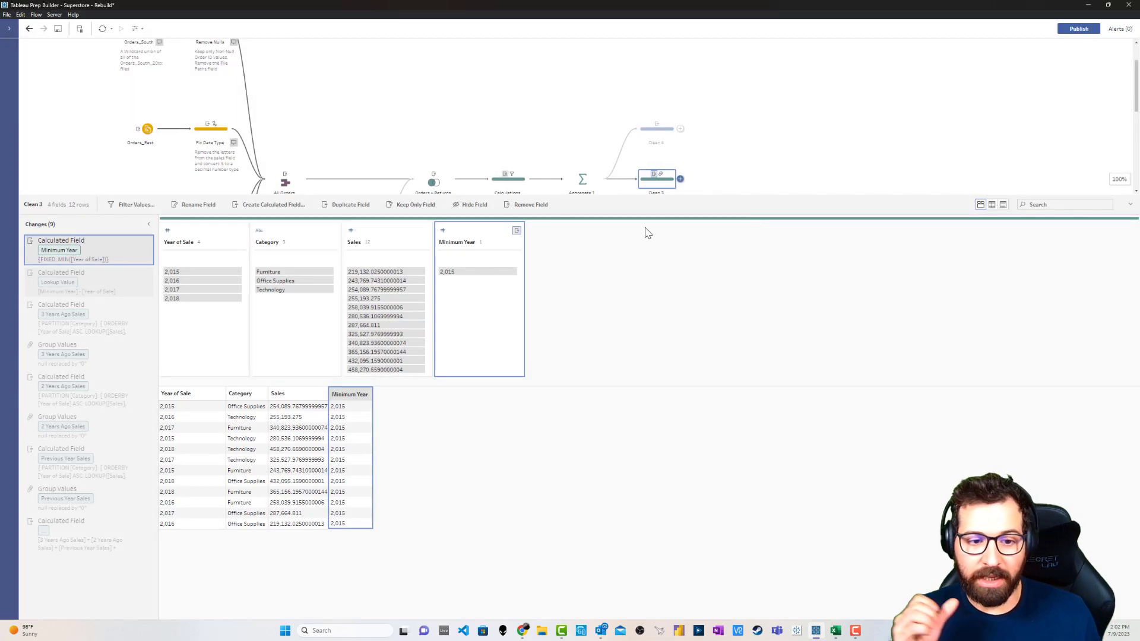
Examine the Lookup Value formula, close the editor without changes, and check the lookup value of the 2015 rows in the data grid
click(138, 274)
drag(437, 258, 377, 257)
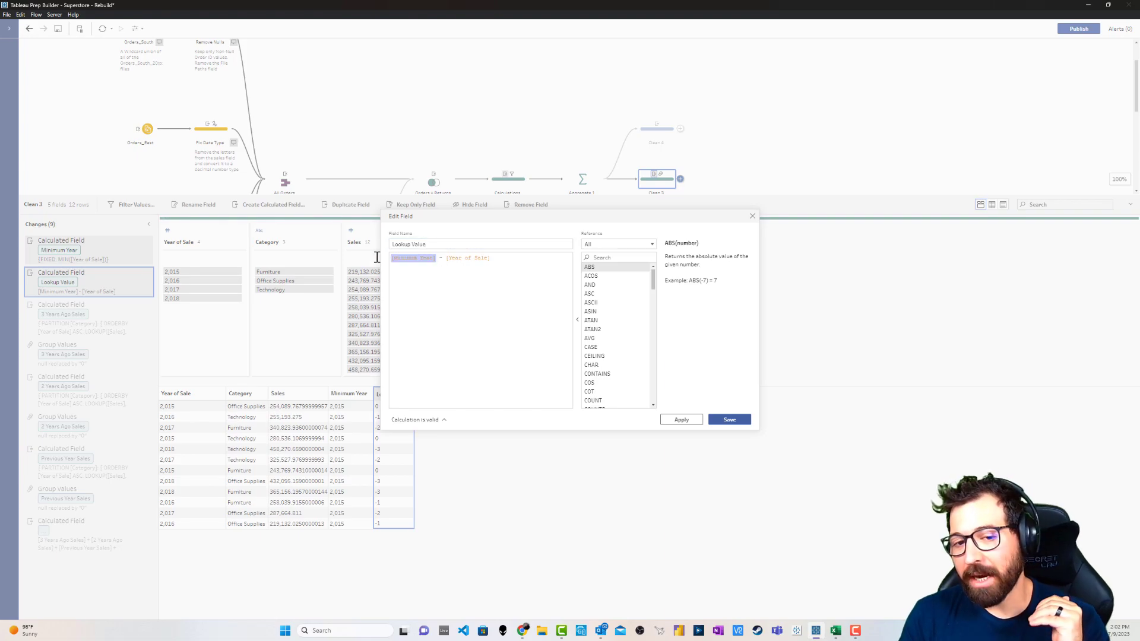
drag(493, 257, 447, 257)
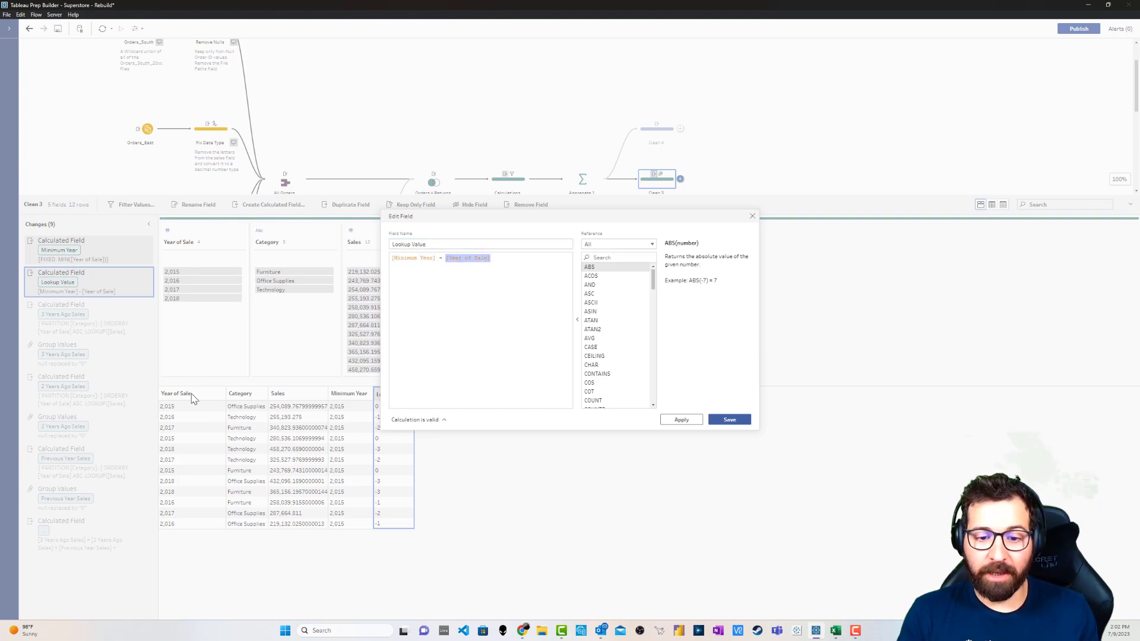
click(752, 217)
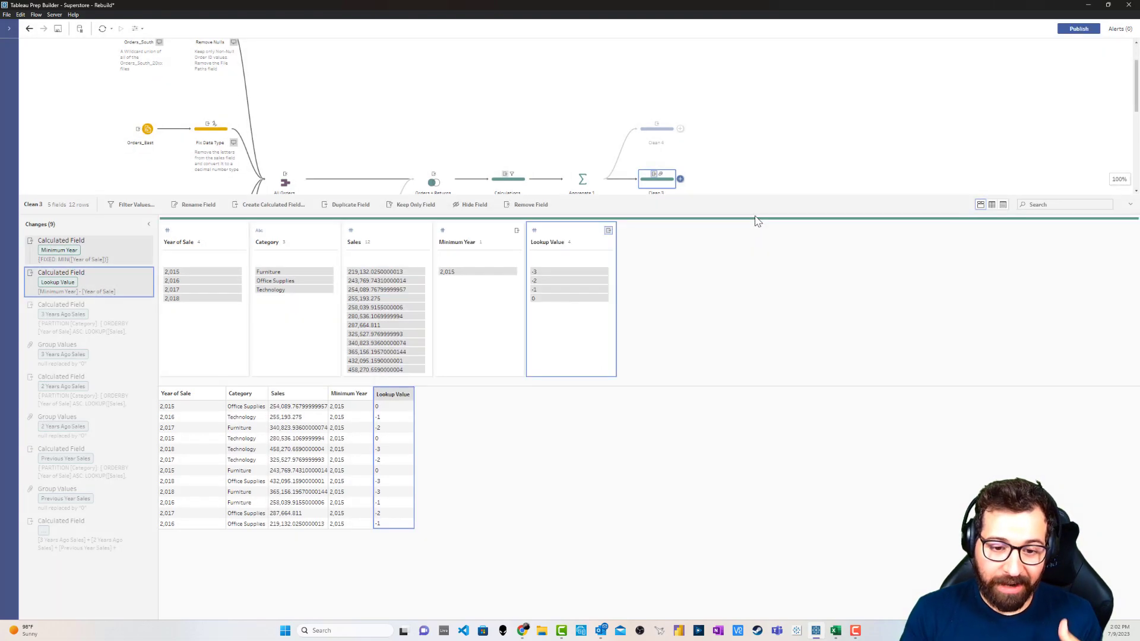
click(385, 418)
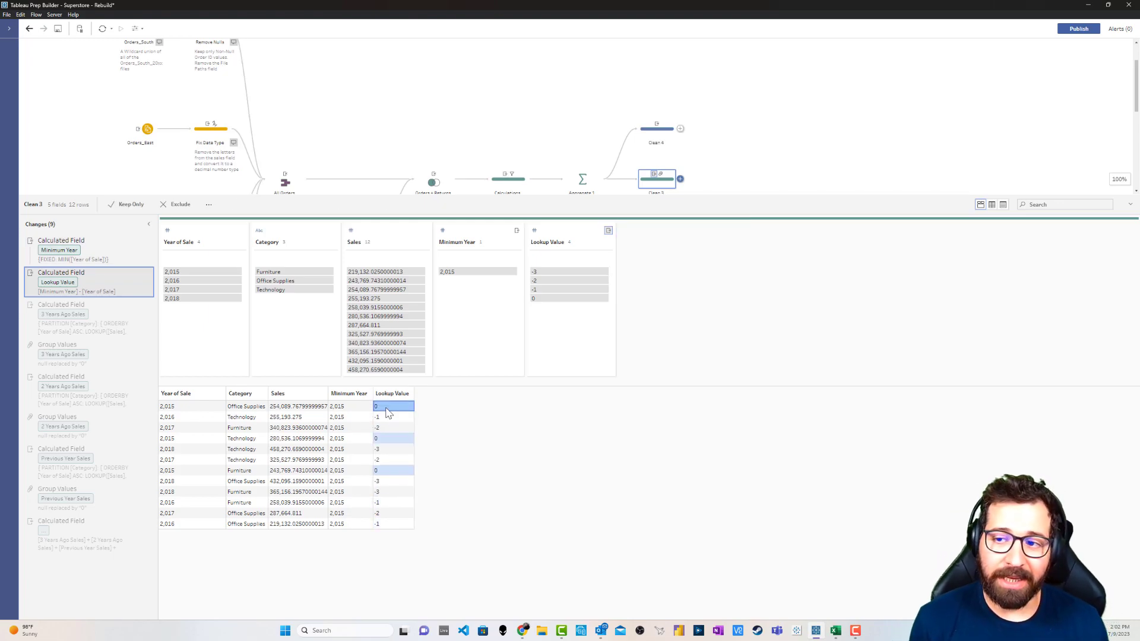
click(185, 407)
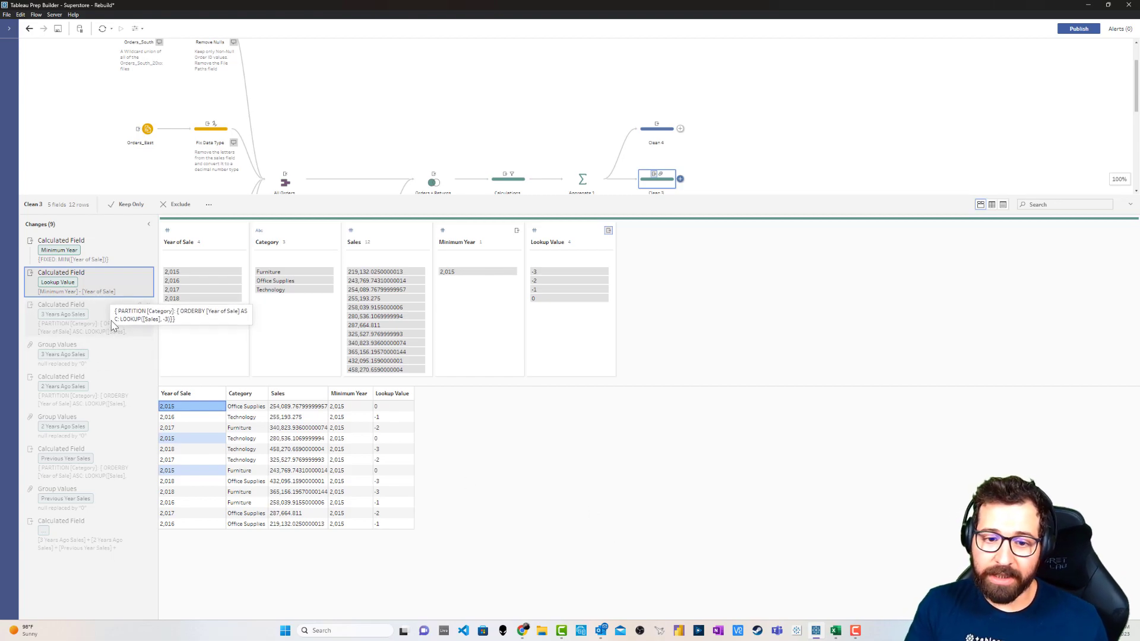
Examine the PARTITION, ORDERBY and LOOKUP parts of the 3 Years Ago Sales formula, close it unchanged, and view that field's null-replacement change
click(138, 306)
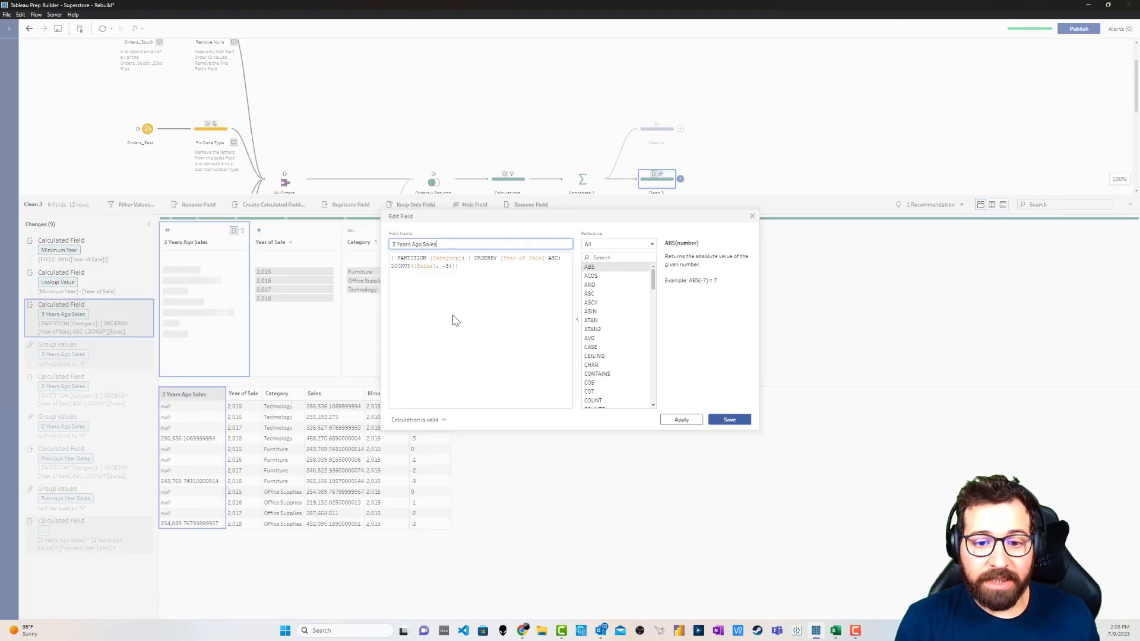
click(464, 269)
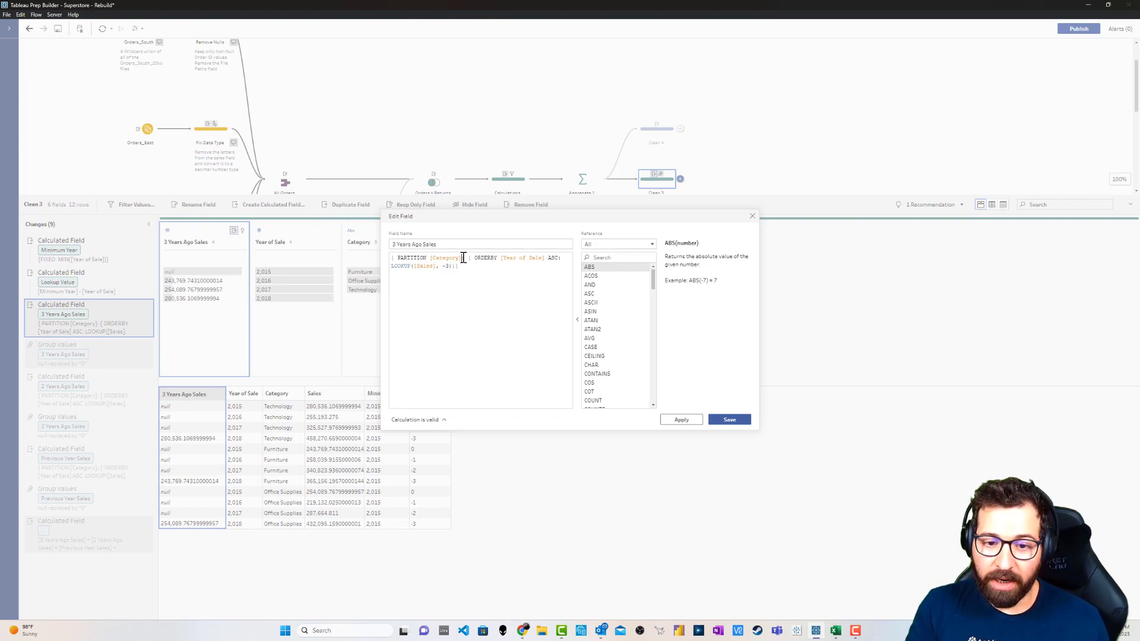
drag(465, 260, 398, 259)
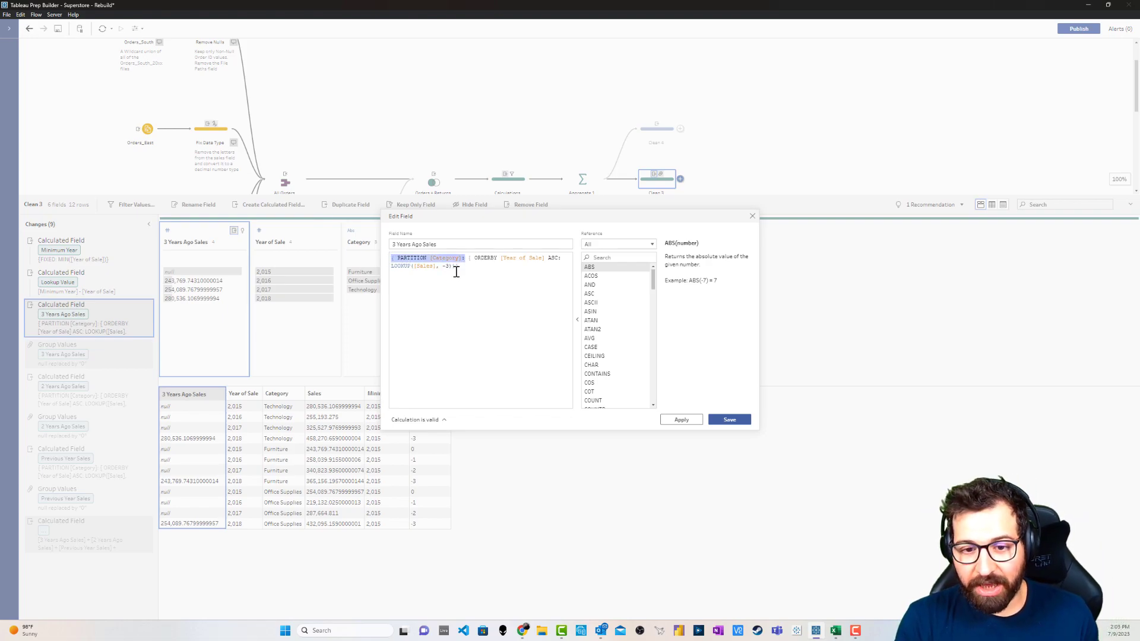
click(457, 272)
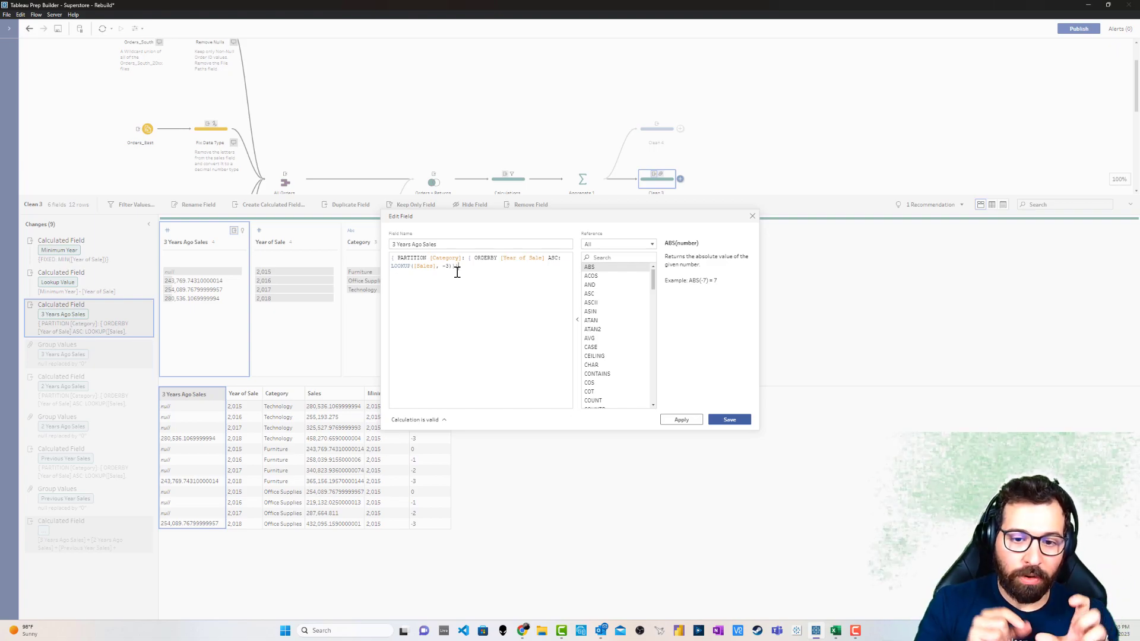
drag(560, 258, 473, 264)
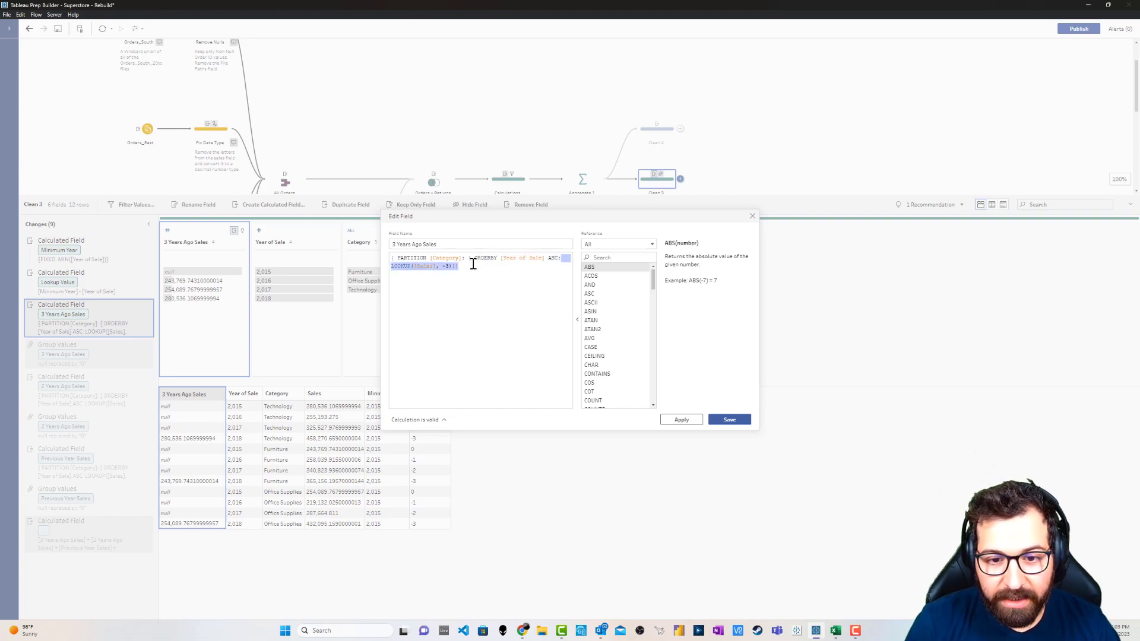
click(474, 261)
double_click(435, 266)
double_click(446, 266)
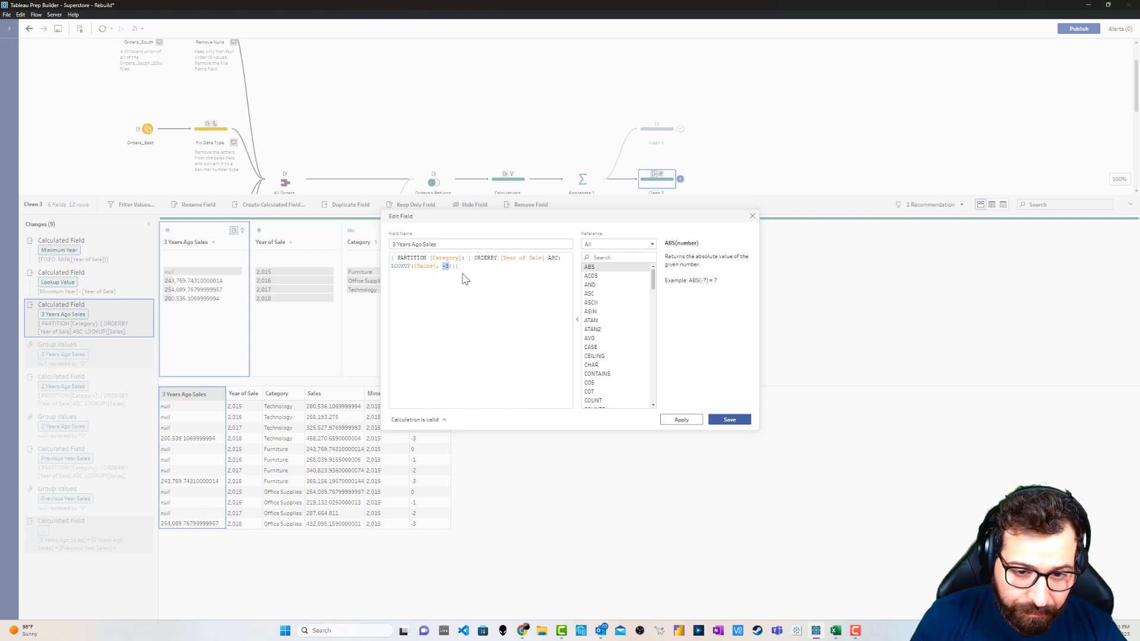
drag(545, 258, 500, 258)
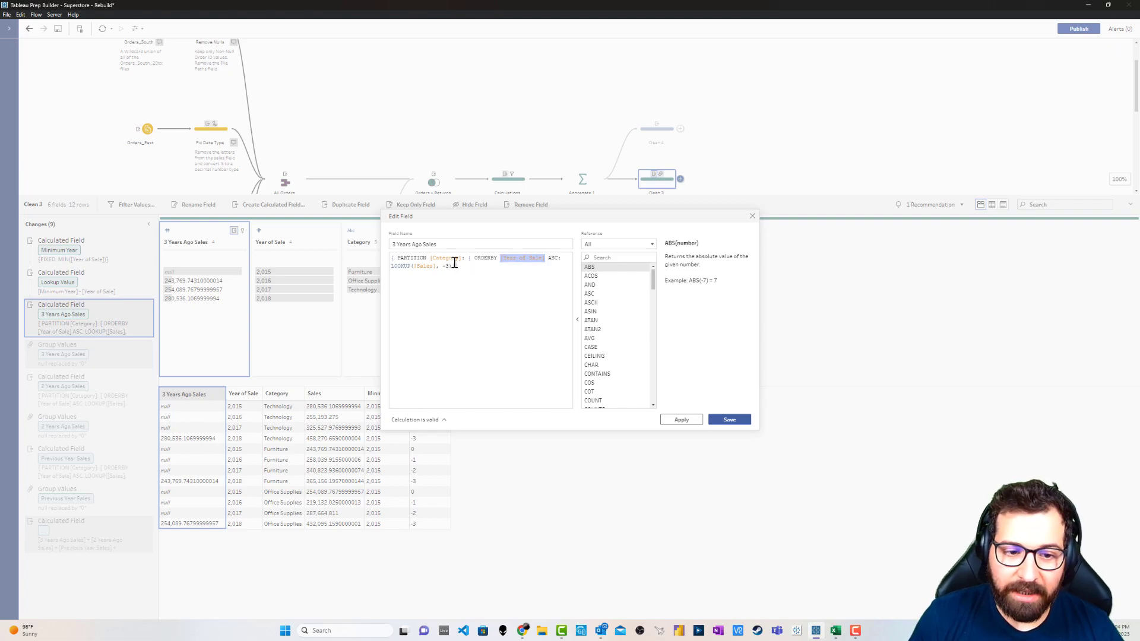
click(752, 216)
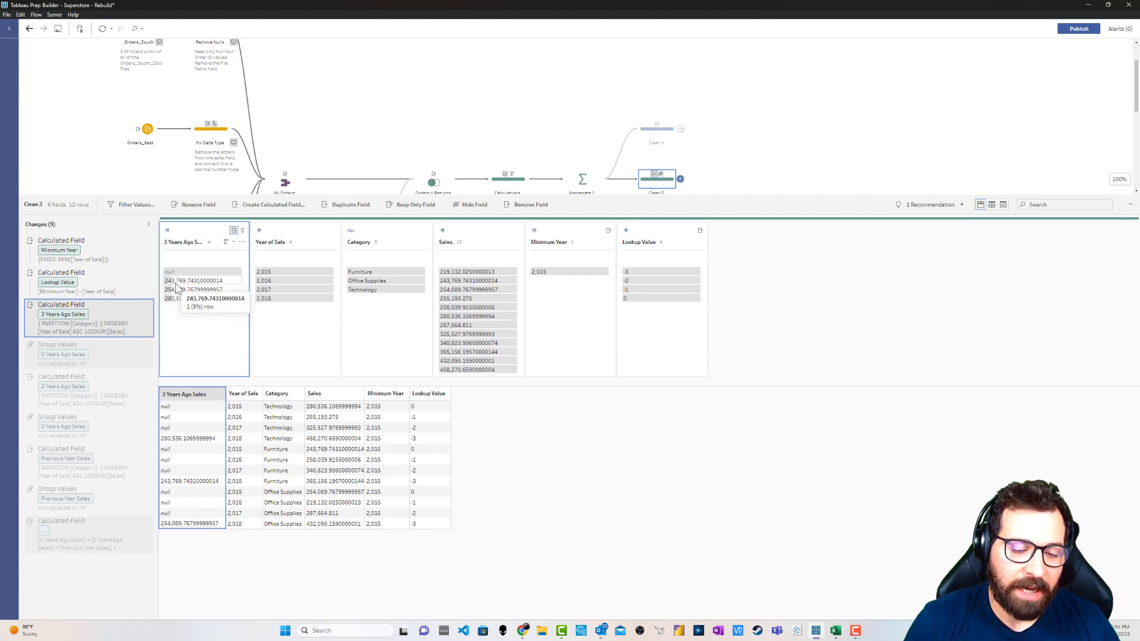
click(116, 357)
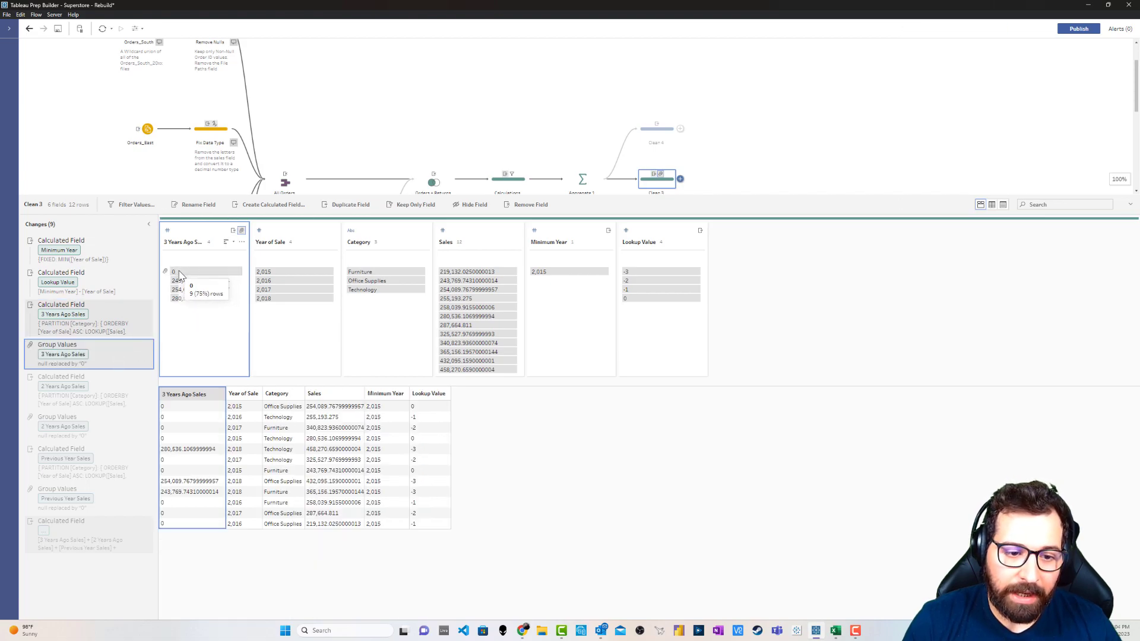
Examine the partition and lookup offset in the 2 Years Ago Sales formula, and close the editor without changes
click(135, 380)
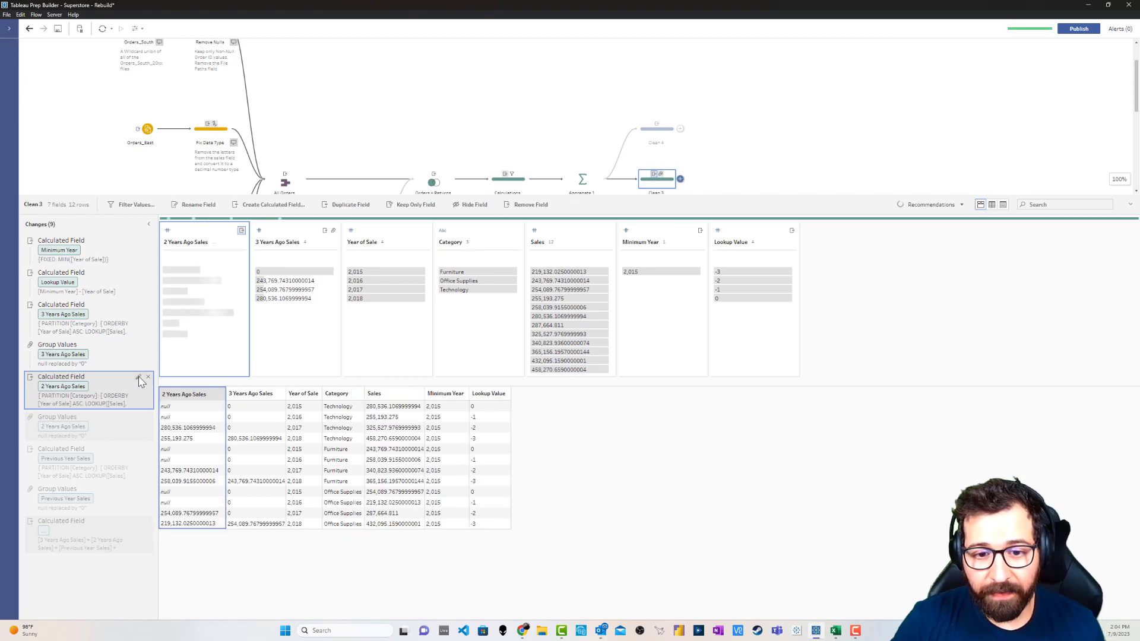
click(138, 378)
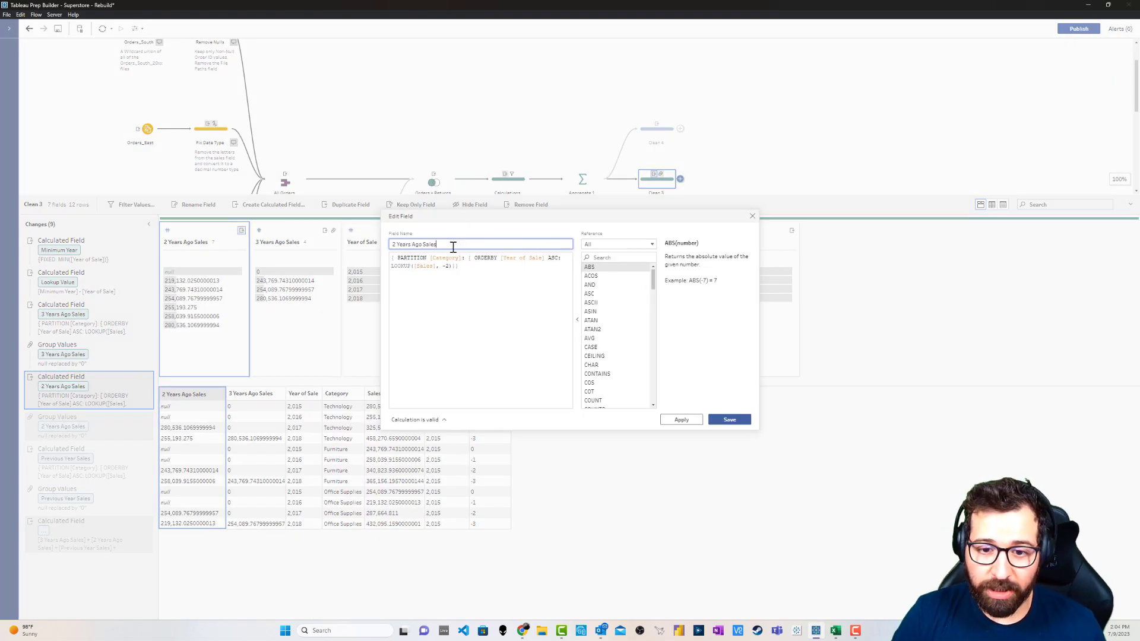
drag(462, 259, 395, 259)
drag(559, 260, 442, 266)
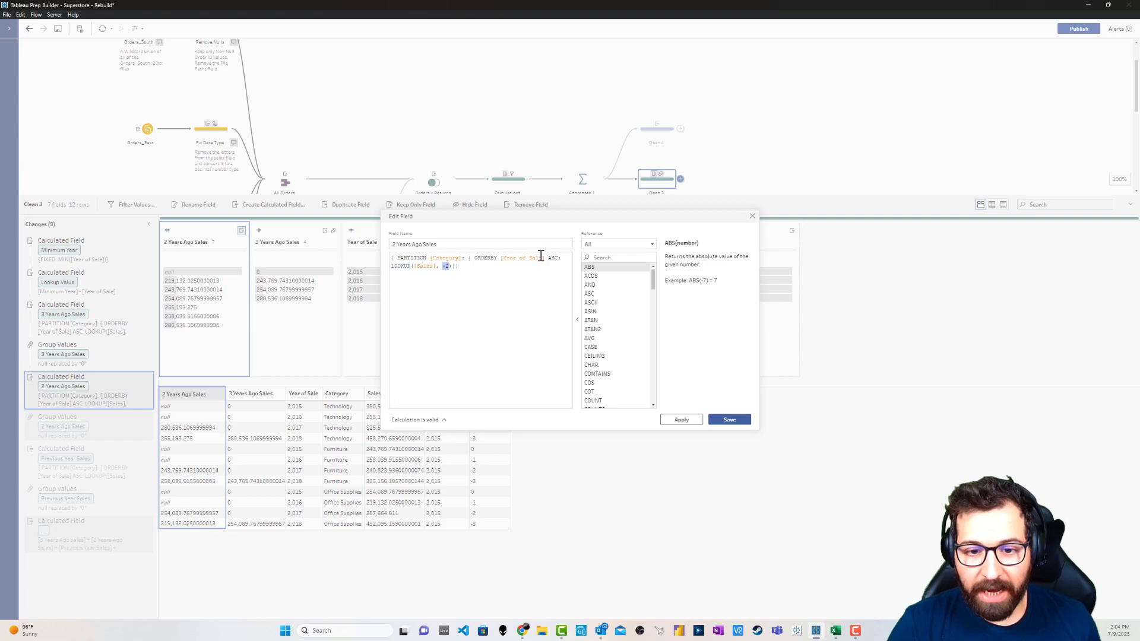
click(753, 216)
Compare the Technology rows' 2 Years Ago Sales values with their sale years, and view the change replacing that field's nulls
click(199, 440)
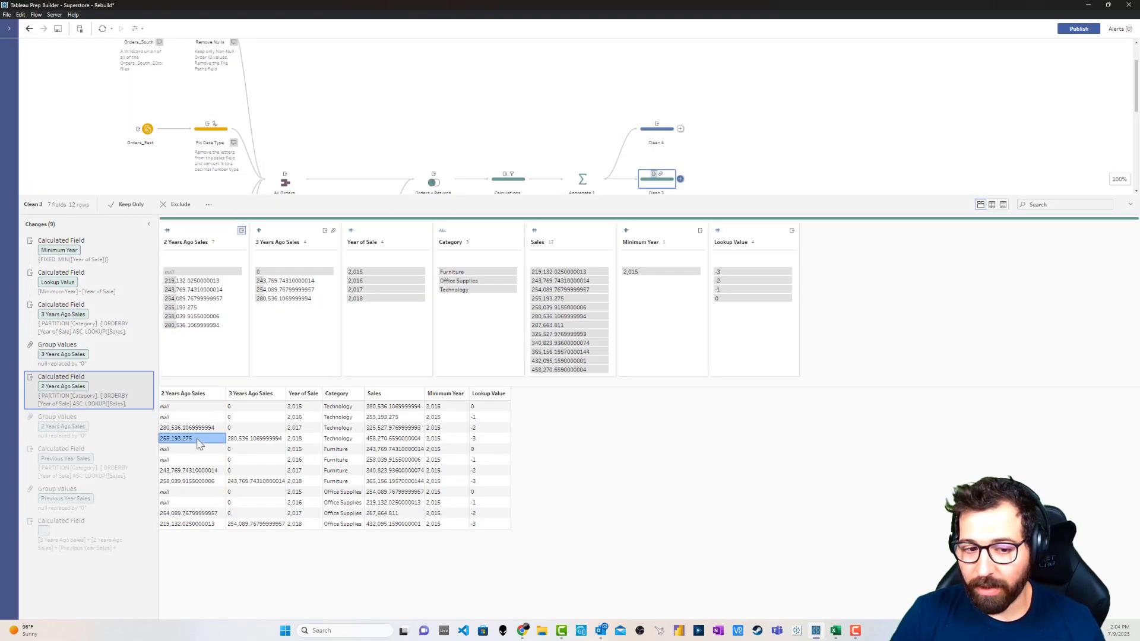
click(211, 428)
click(212, 439)
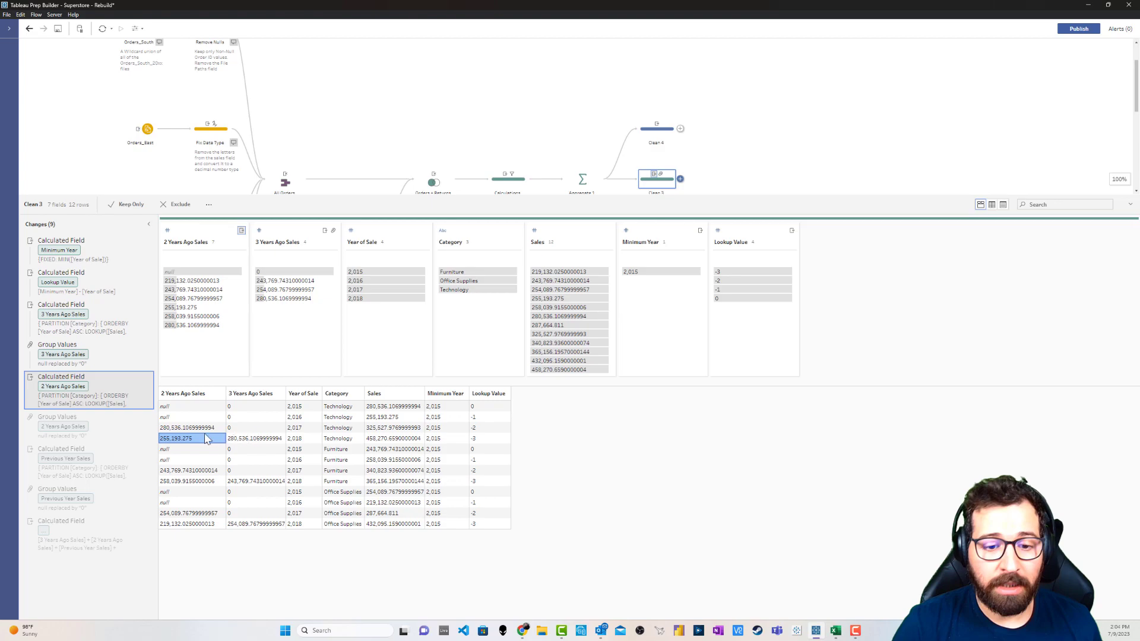
click(300, 428)
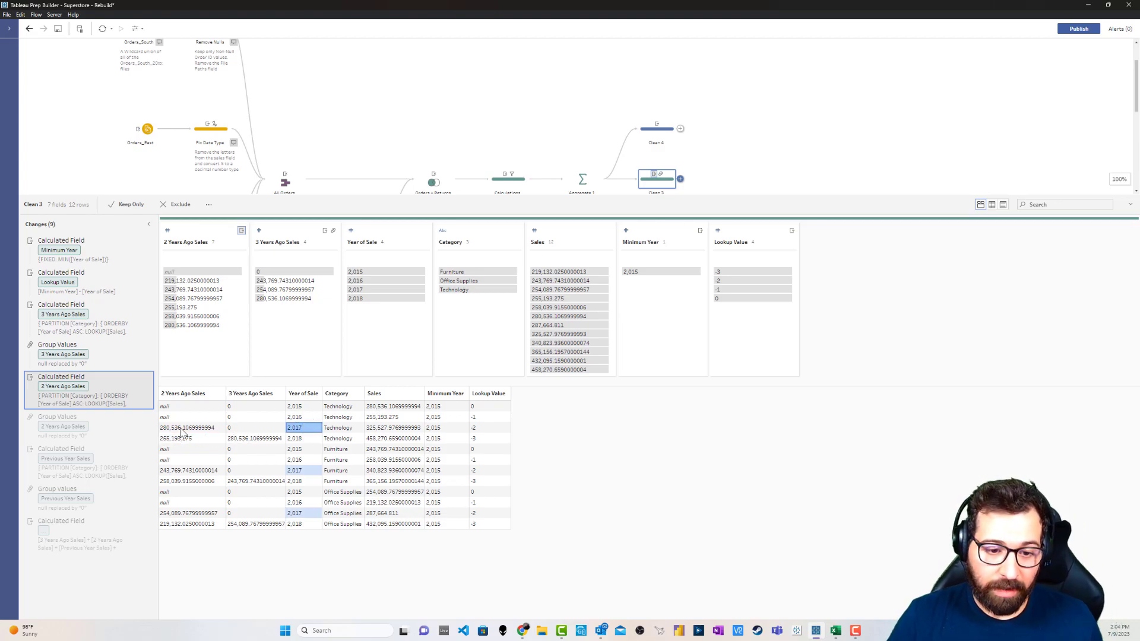
click(305, 417)
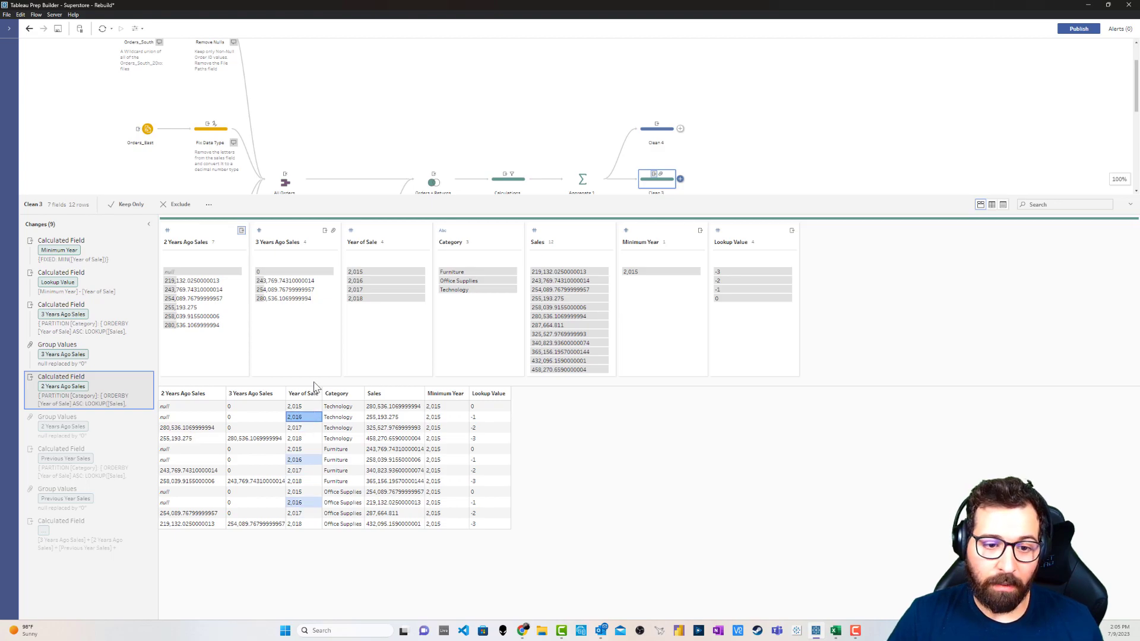
click(307, 408)
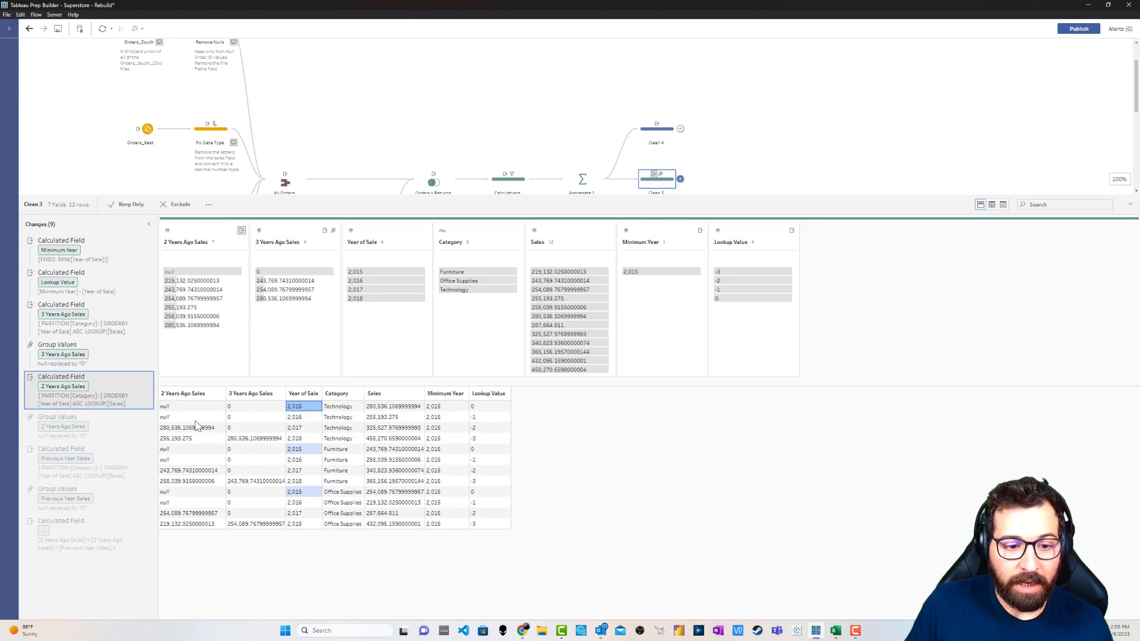
click(113, 434)
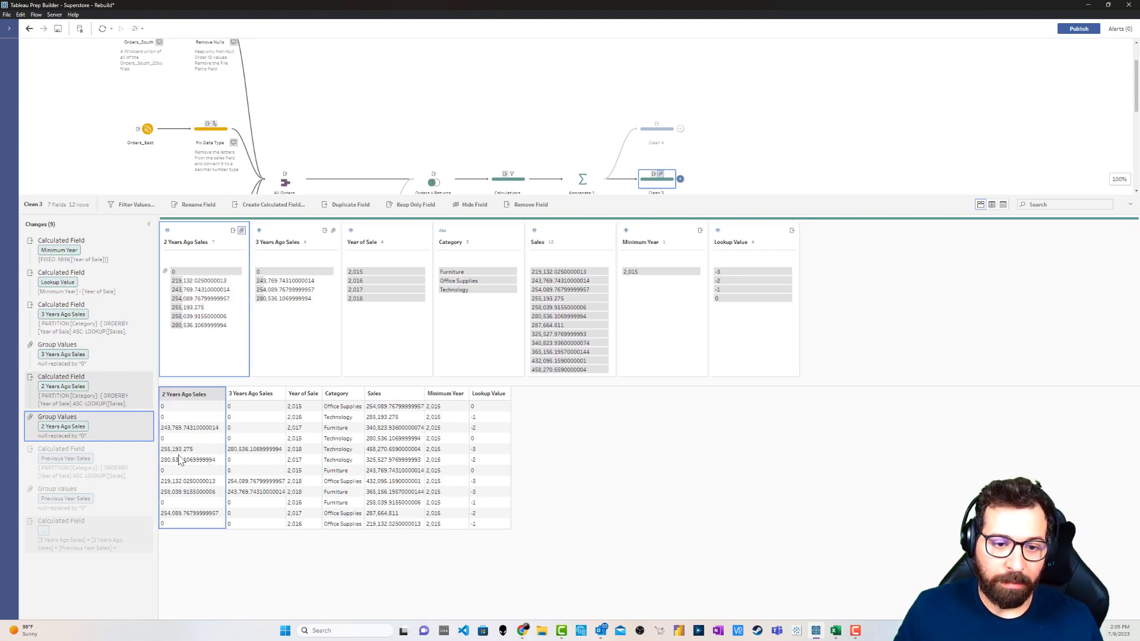
Examine the lookup offset in the Previous Year Sales formula, close it unchanged, and view the field's nulls and their replacement change
double_click(140, 455)
drag(461, 263, 440, 265)
click(444, 265)
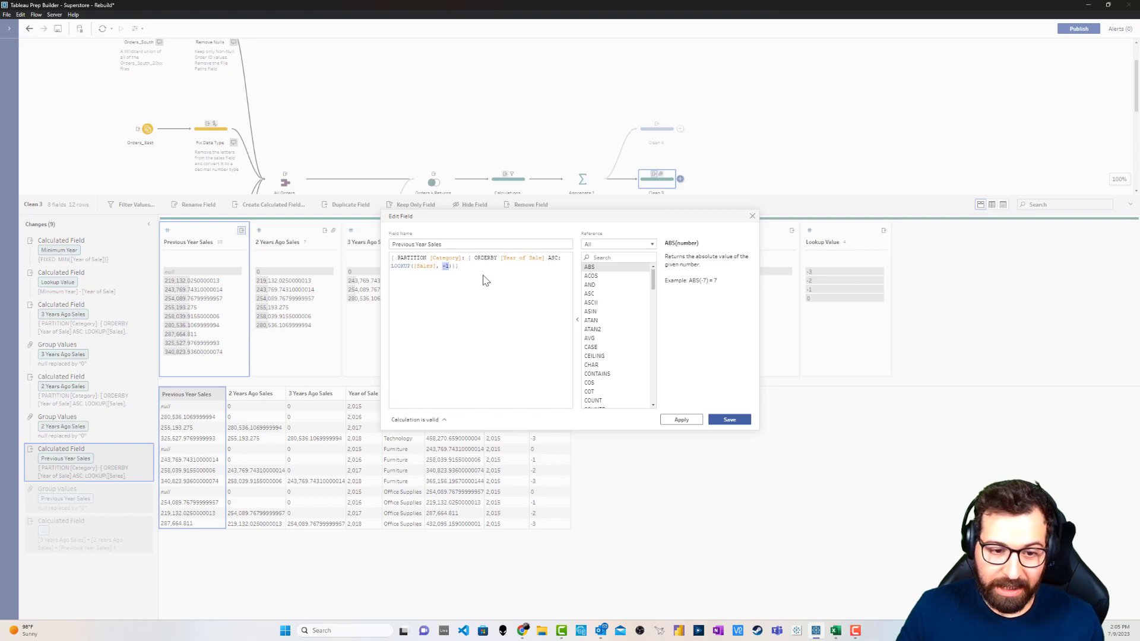
click(752, 216)
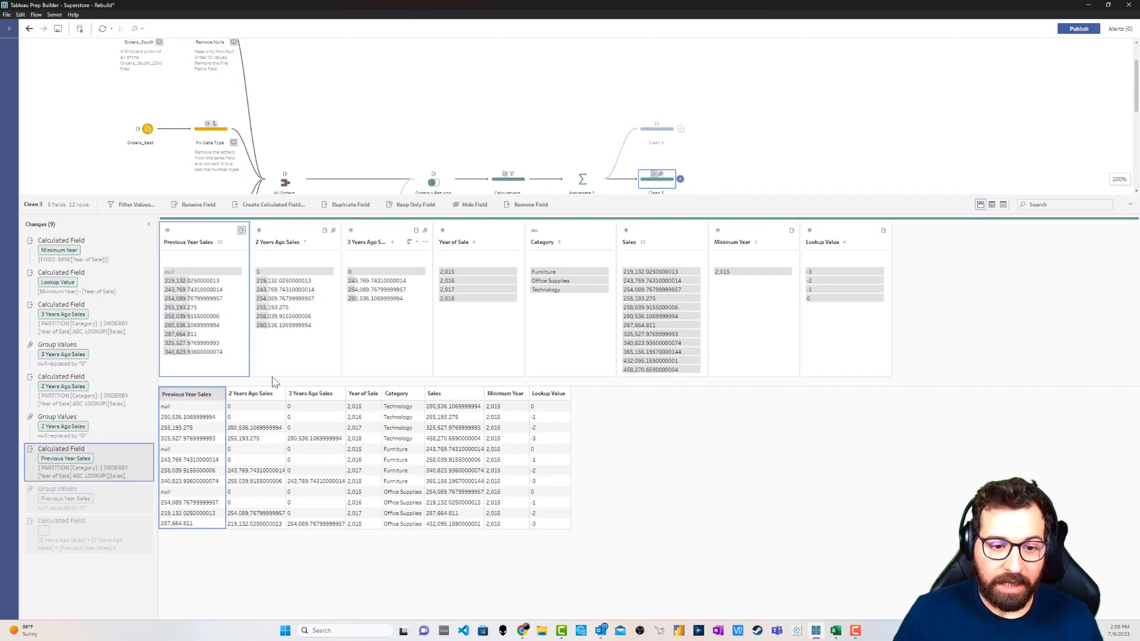
click(171, 407)
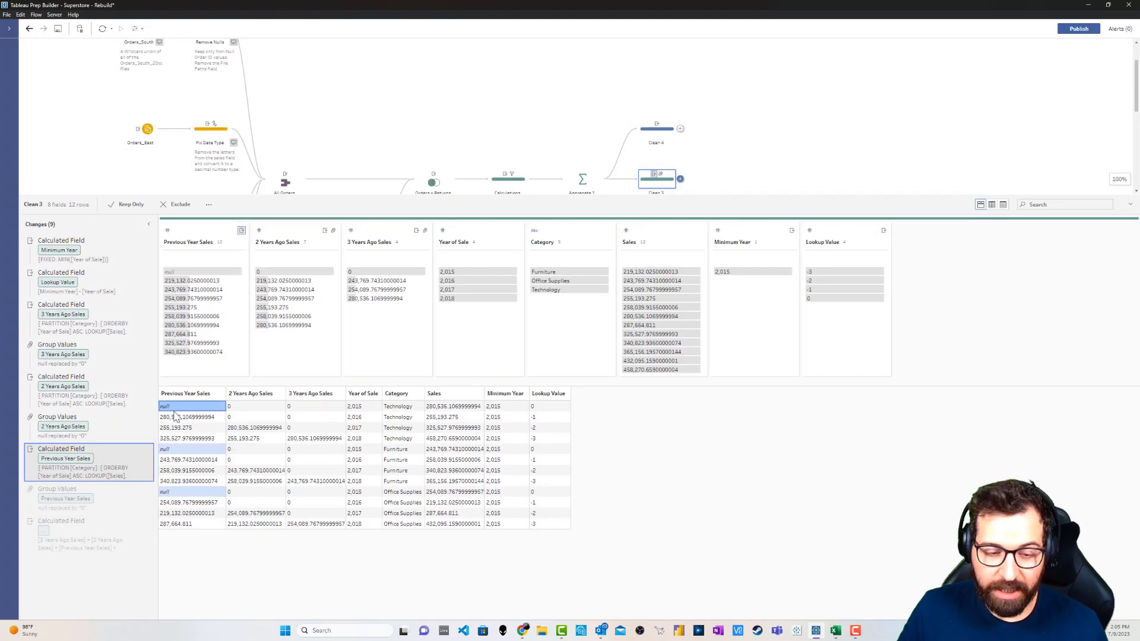
click(113, 506)
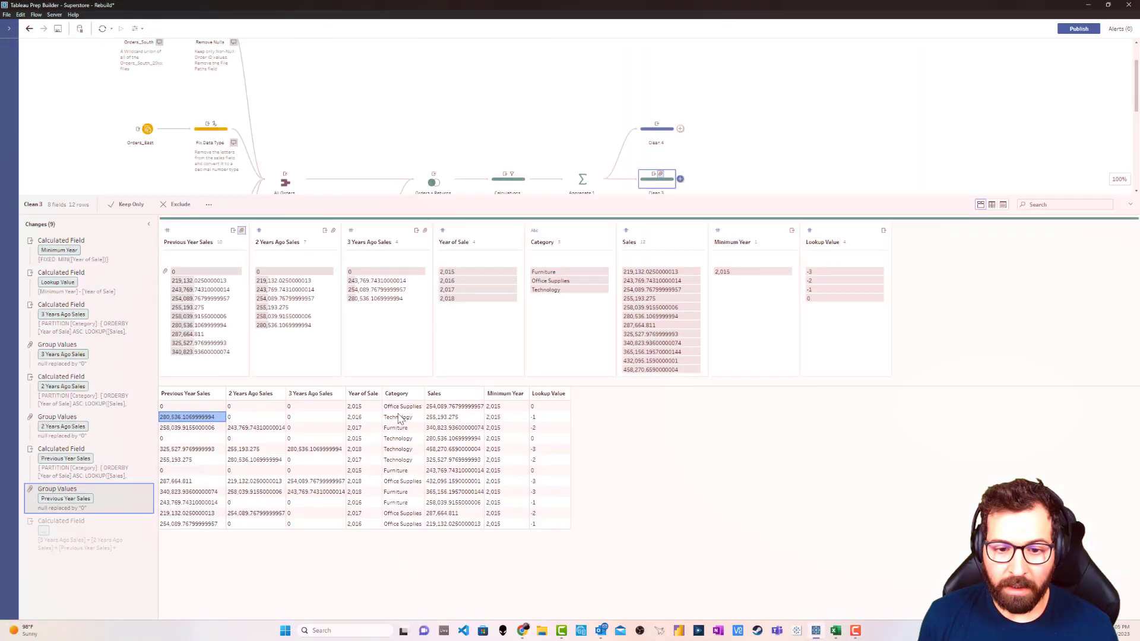
Compare Sales with the three prior-year sales fields in the 2015 Office Supplies row of the data grid
click(442, 408)
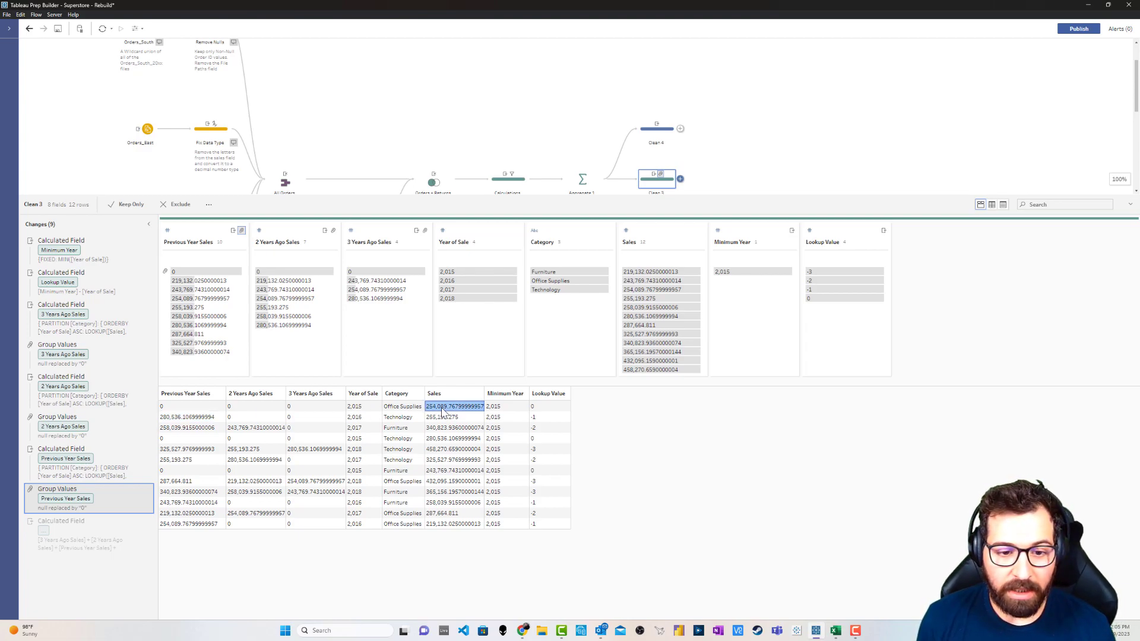
click(321, 409)
click(255, 408)
click(192, 408)
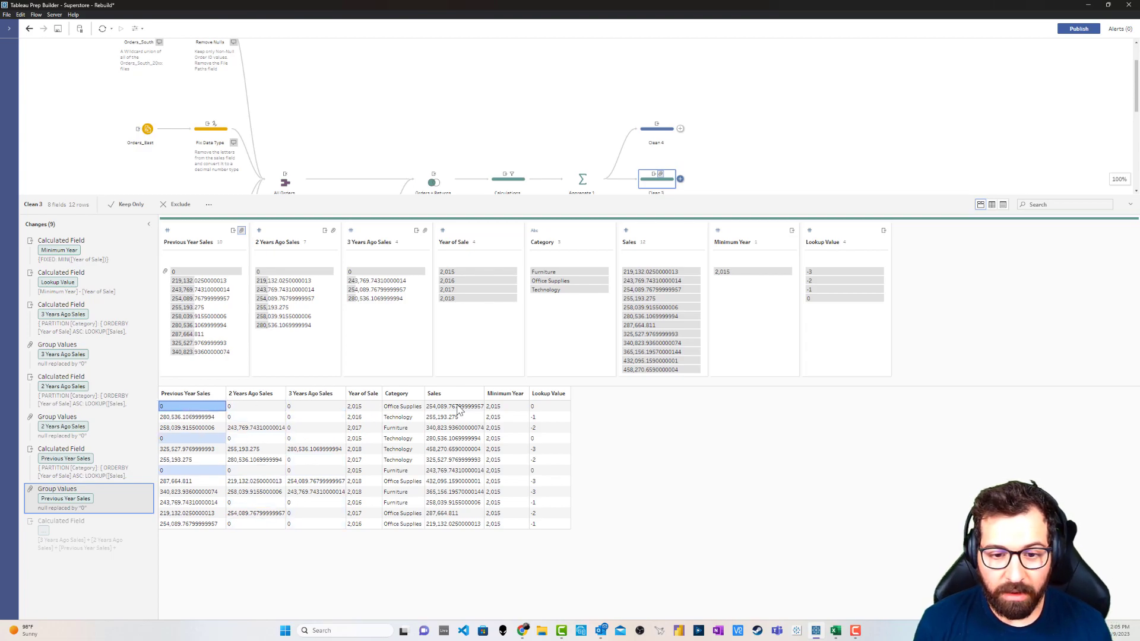
click(367, 408)
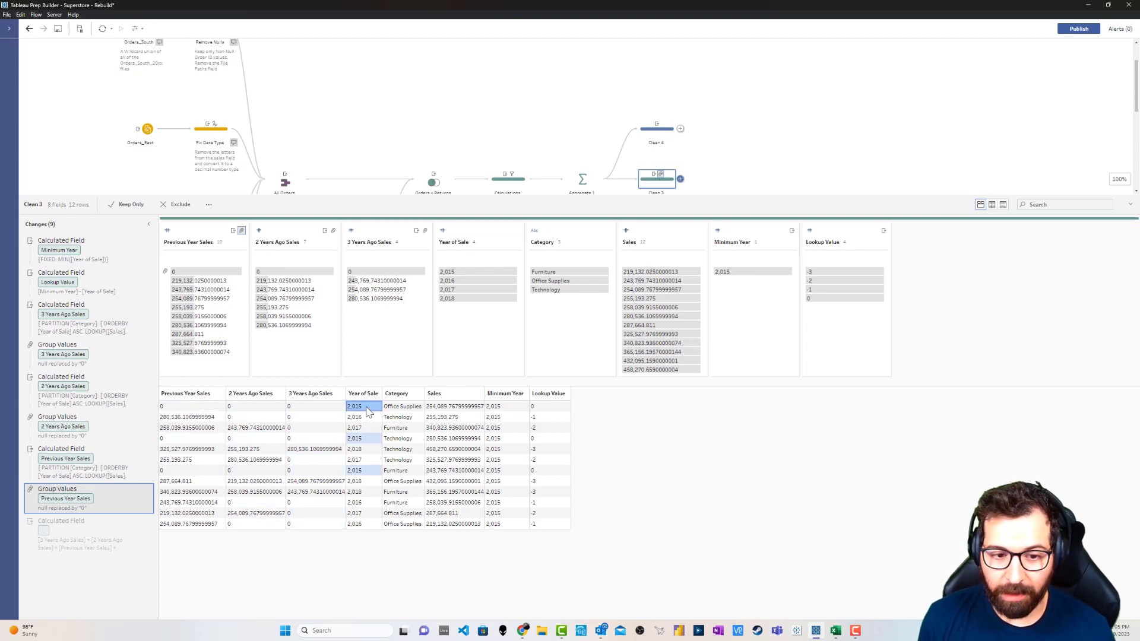
click(326, 409)
click(256, 408)
click(207, 409)
click(436, 408)
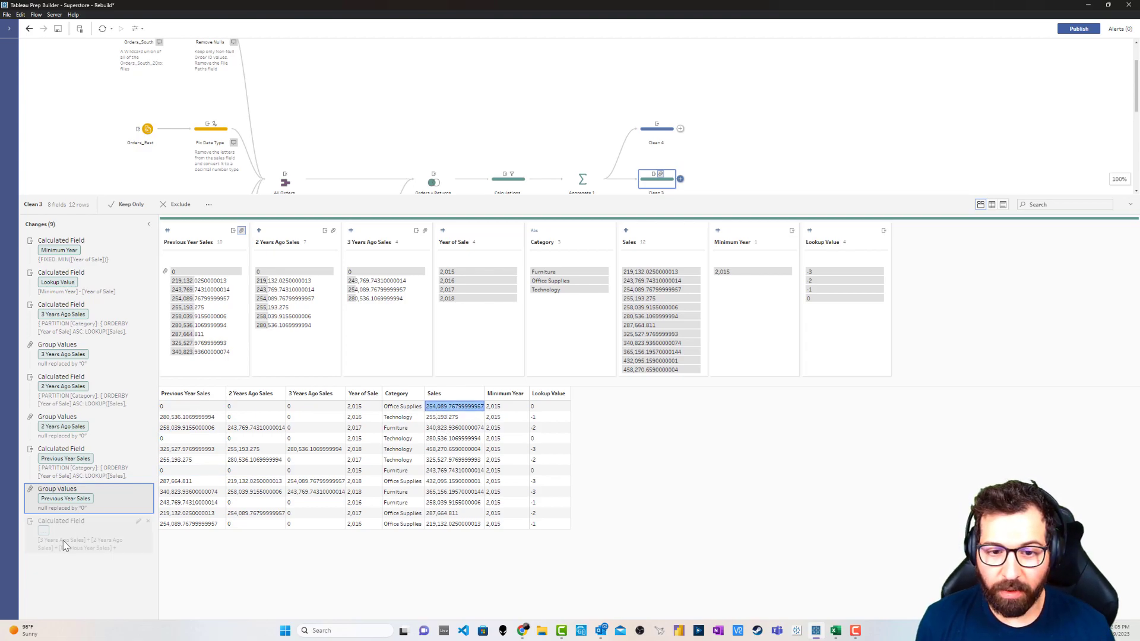
Examine the Running Sum of Category Sales formula, close it unchanged, and check the 2015 Technology row's running sum
click(152, 526)
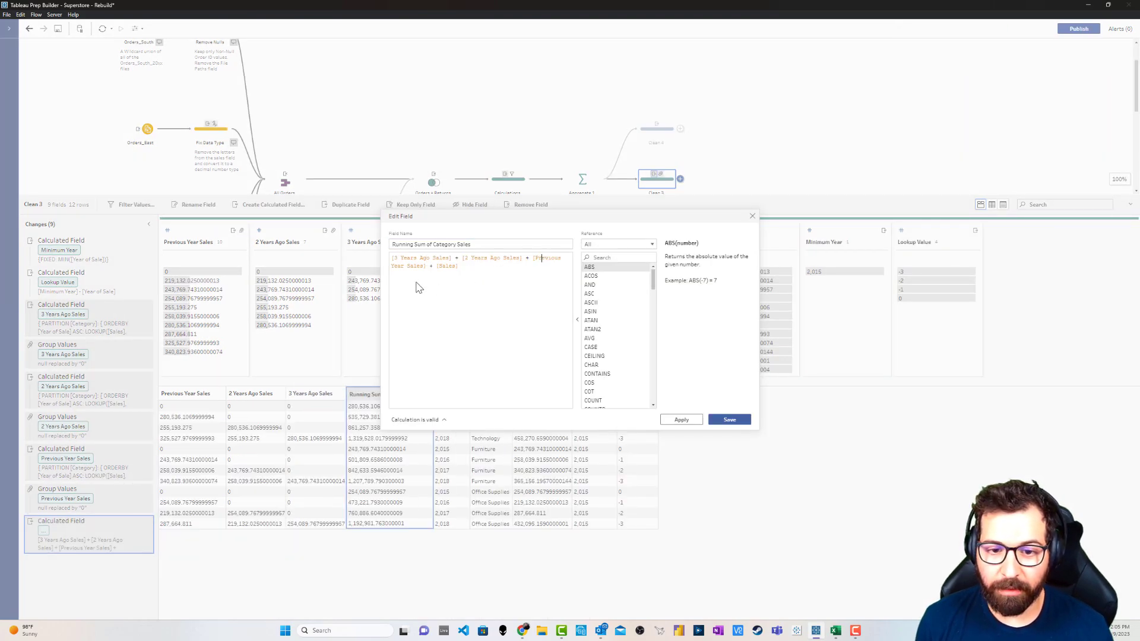
click(753, 216)
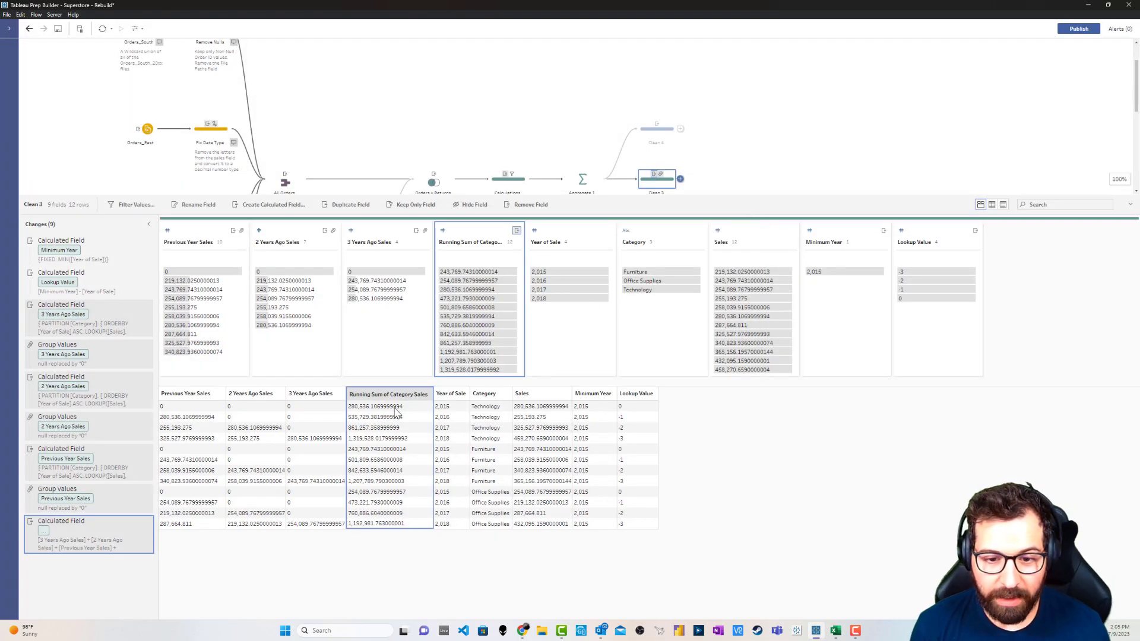
click(461, 408)
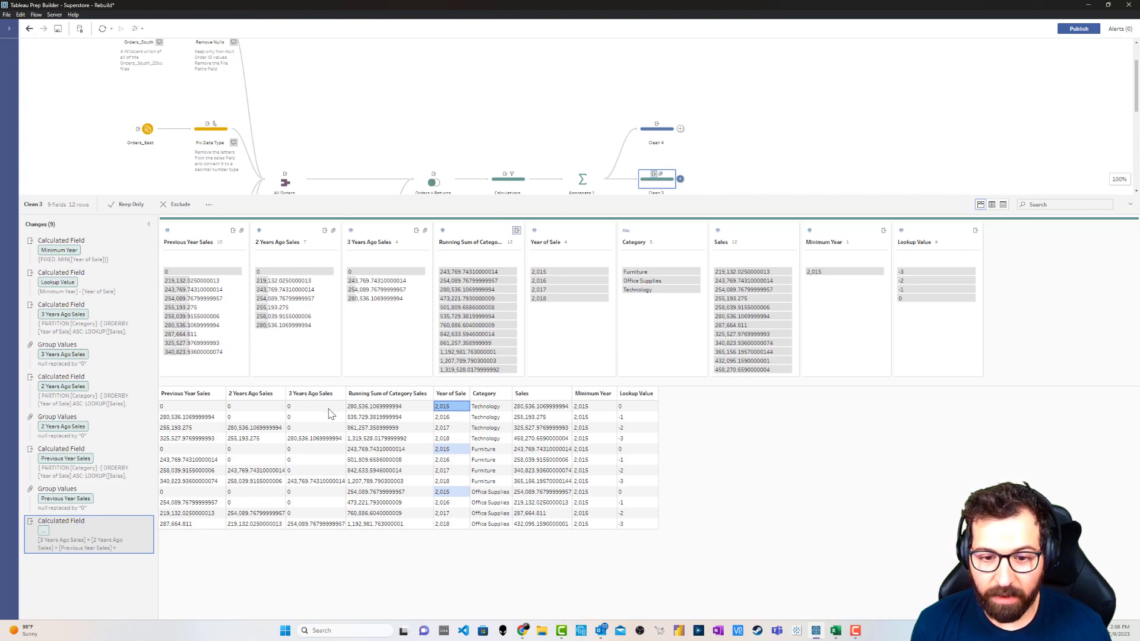
click(371, 409)
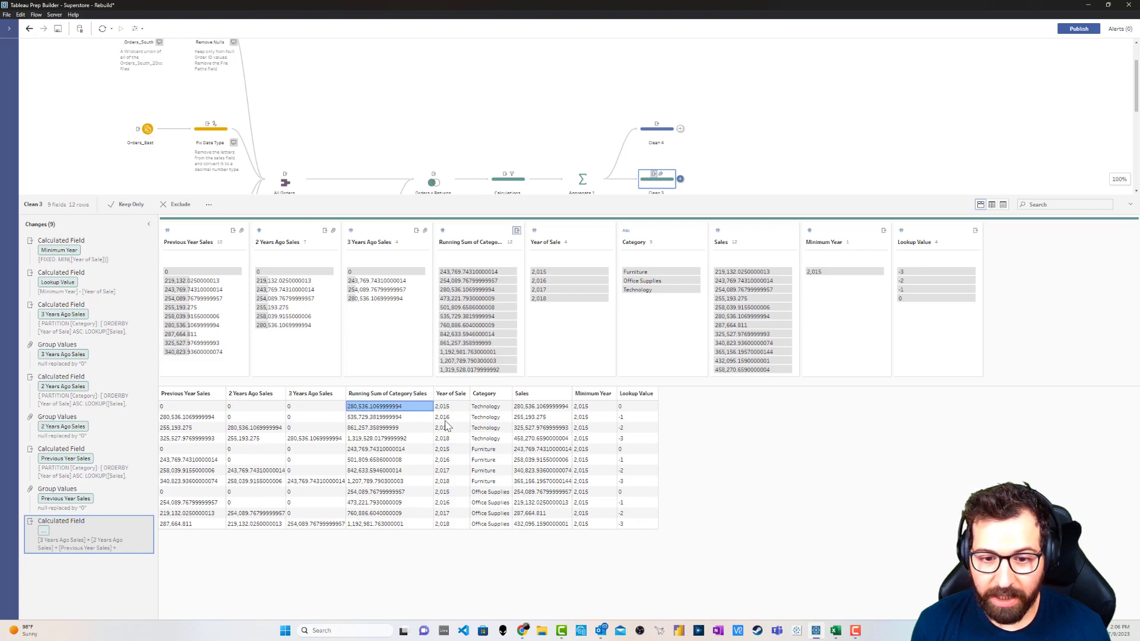
Compare the 2016 Technology row's Running Sum of Category Sales with its Sales and Previous Year Sales values
click(445, 419)
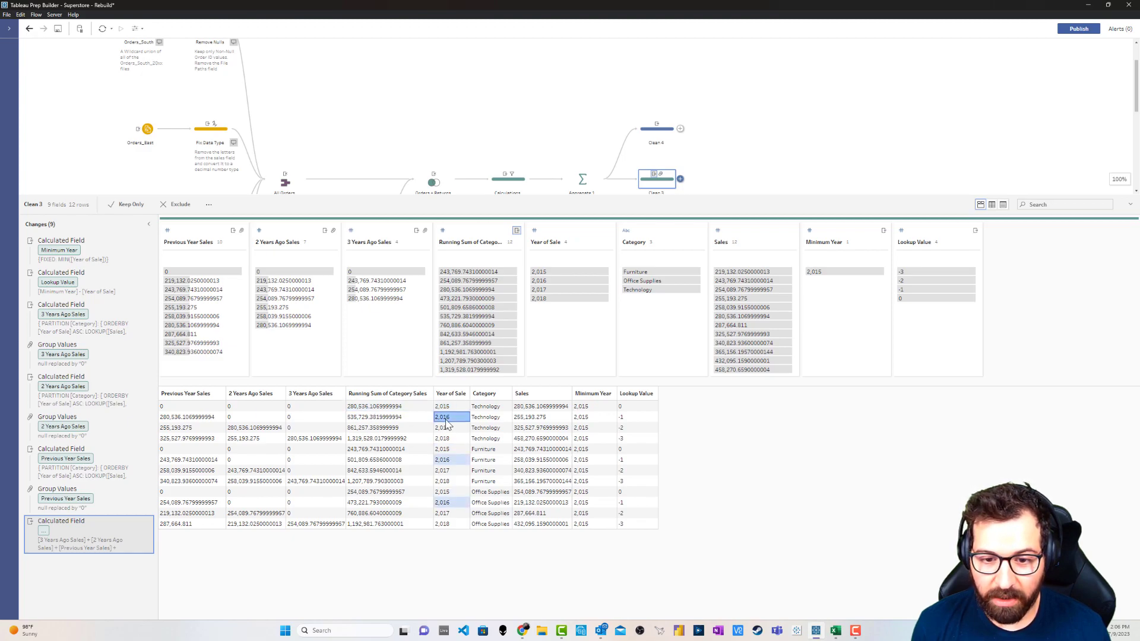
click(522, 420)
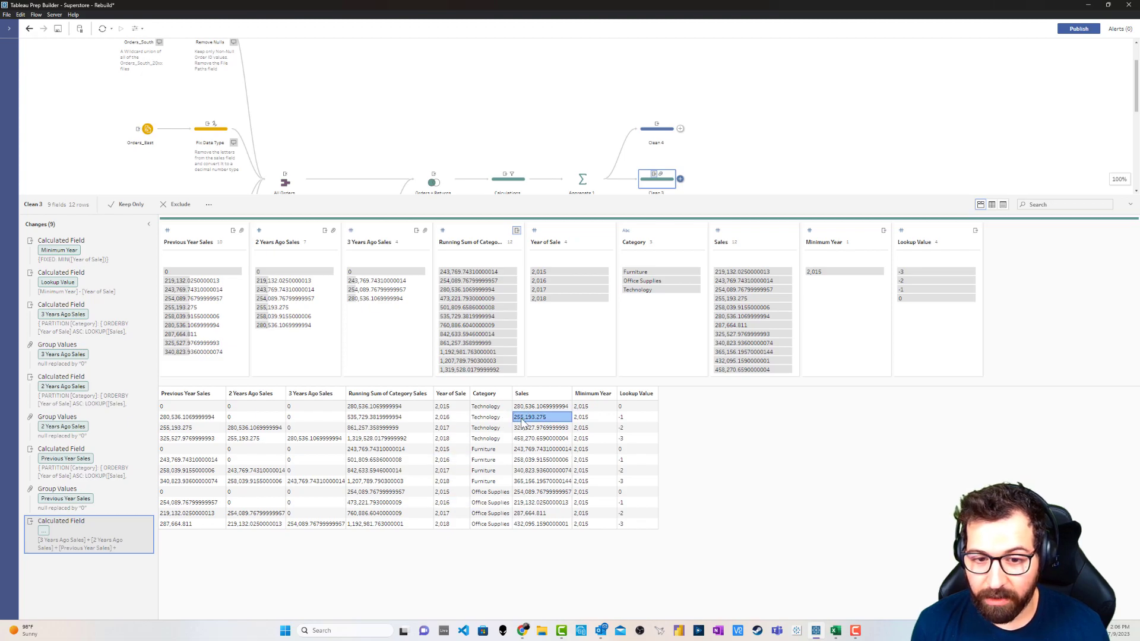
click(524, 408)
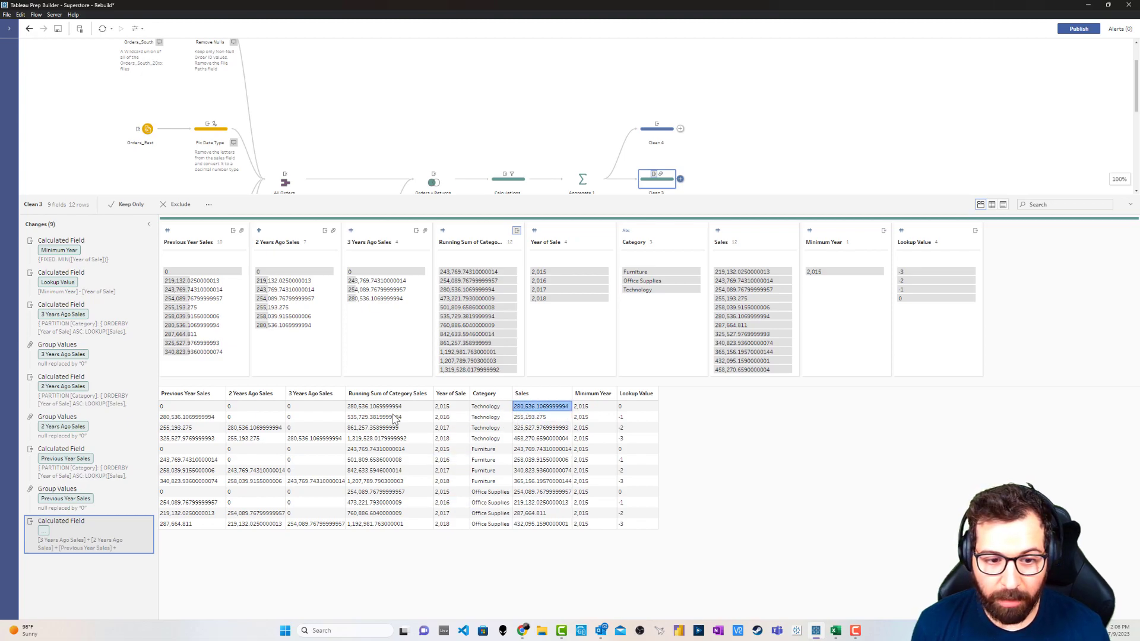
click(206, 418)
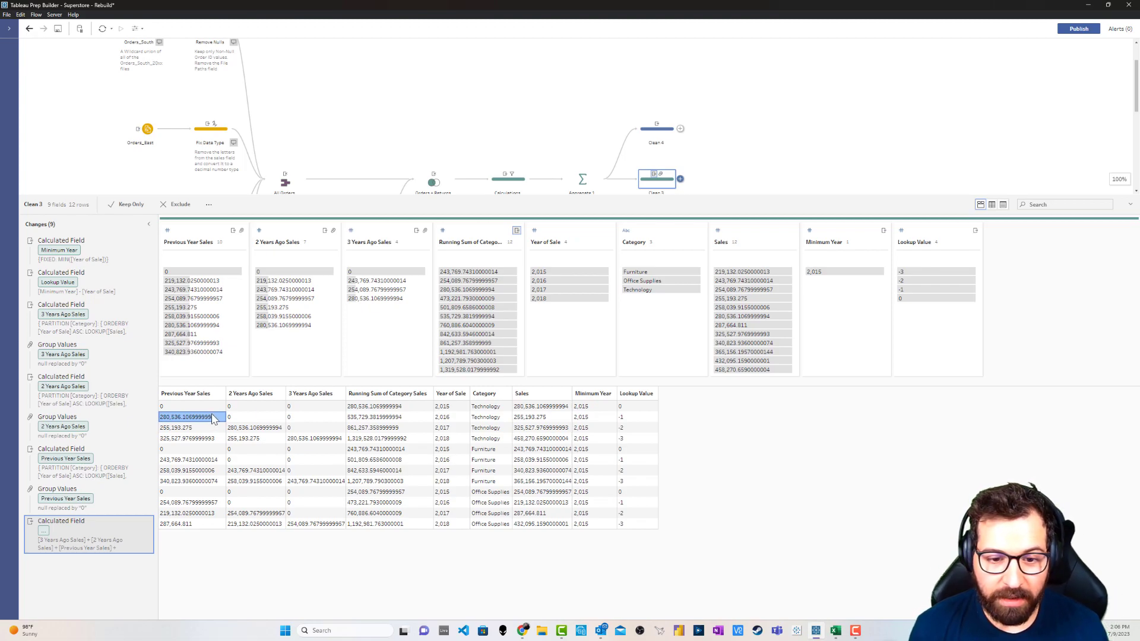
click(526, 417)
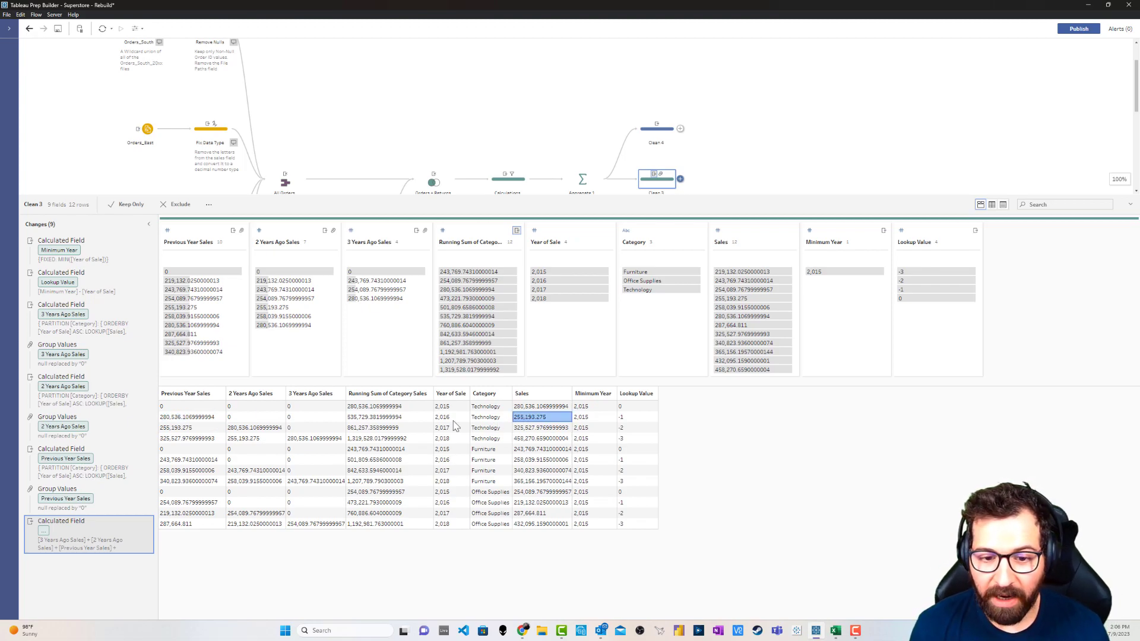
click(212, 418)
click(350, 419)
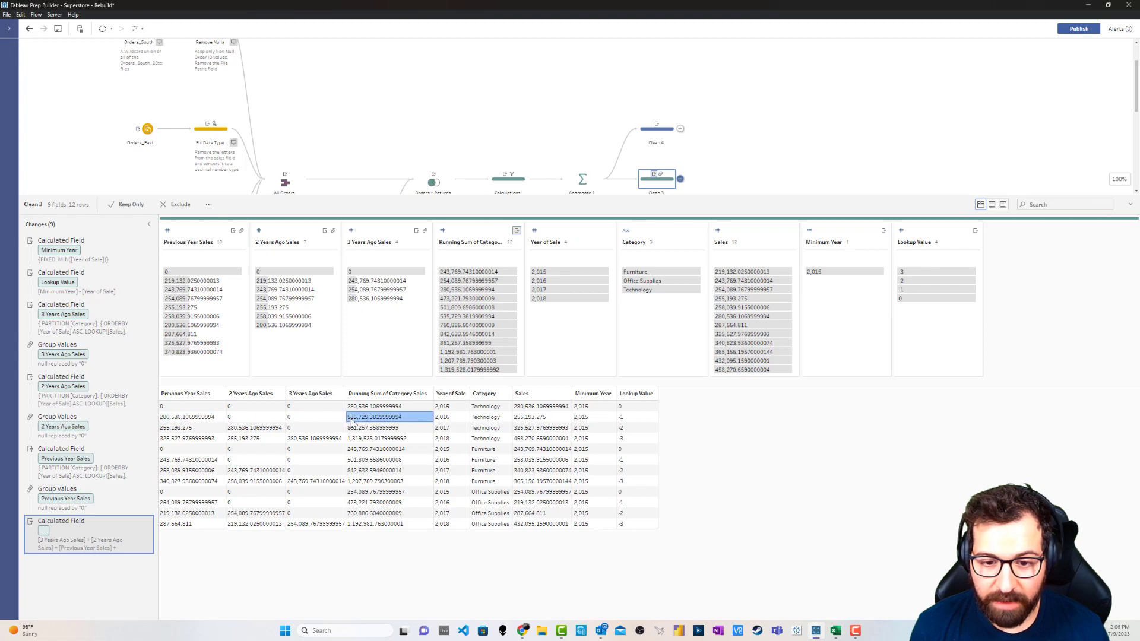
Check the 2017 Technology row's running sum against its Sales, Previous Year Sales and 2 Years Ago Sales values
click(461, 429)
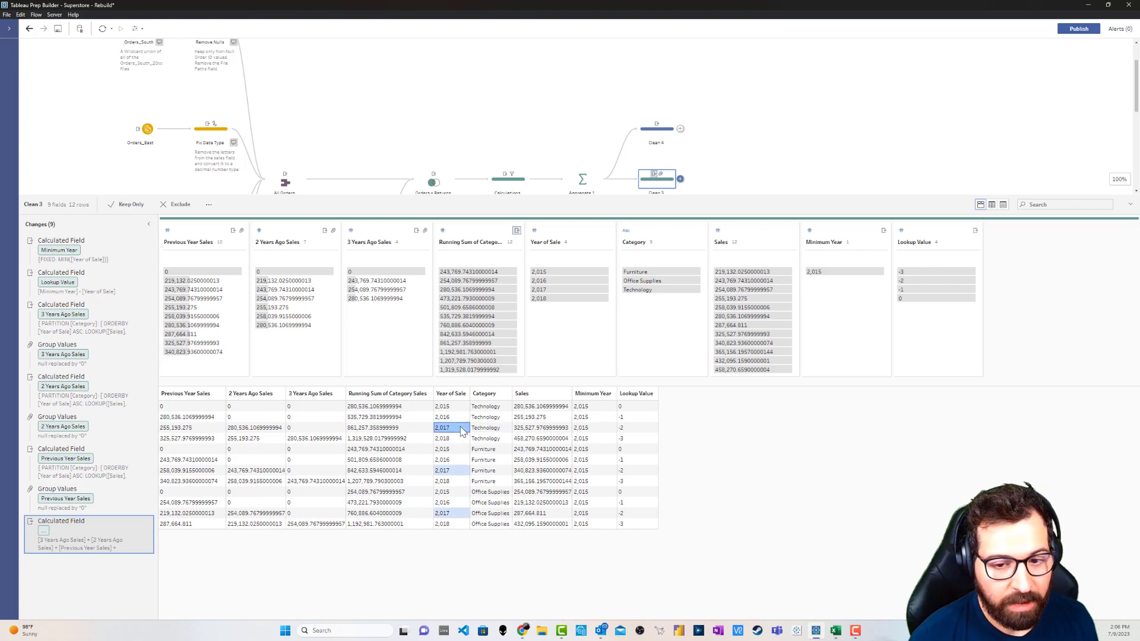
click(527, 429)
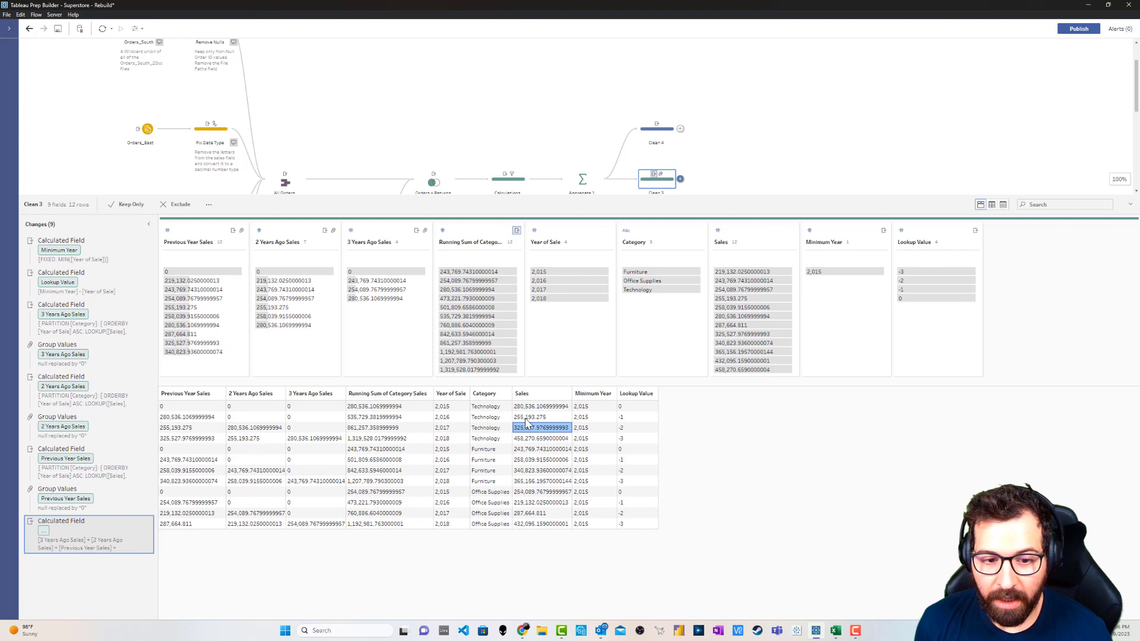
click(527, 418)
click(528, 407)
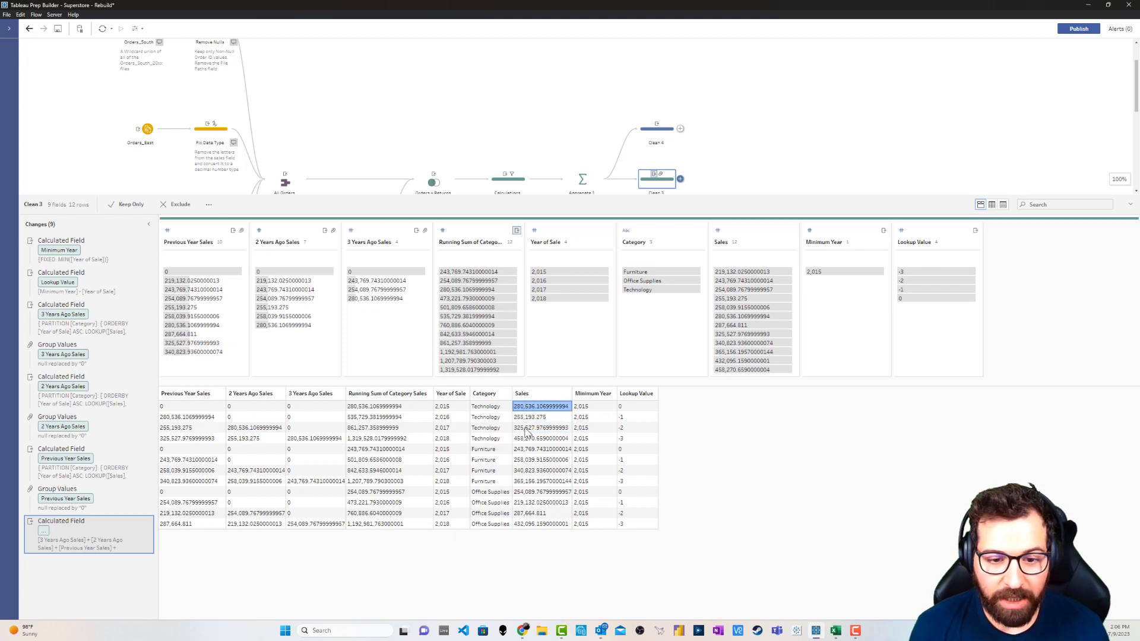
click(520, 428)
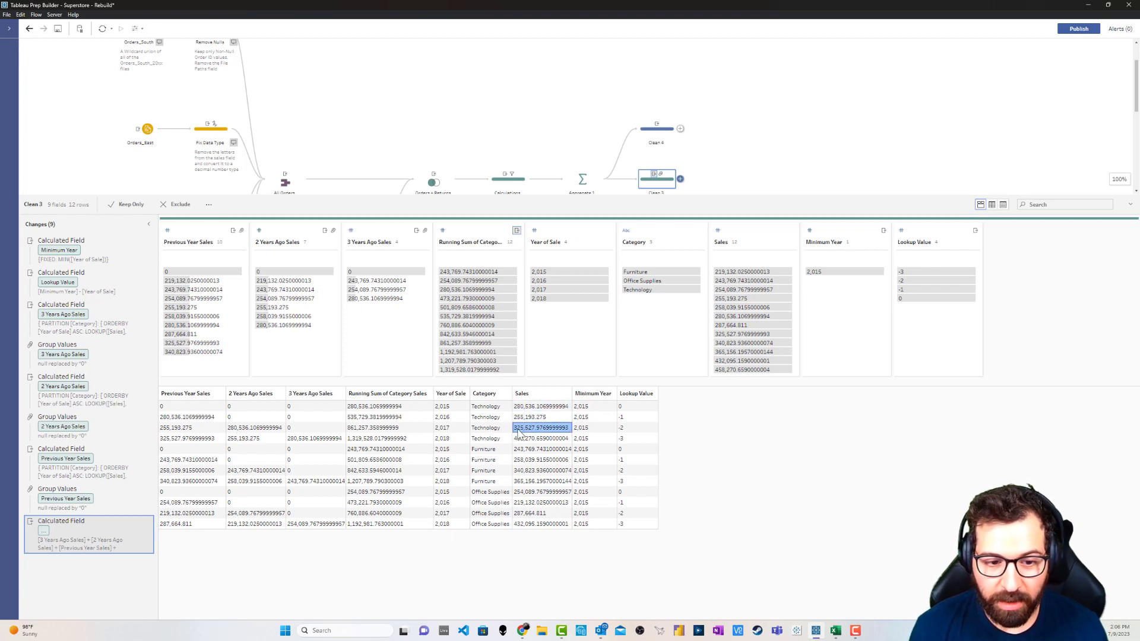
click(187, 428)
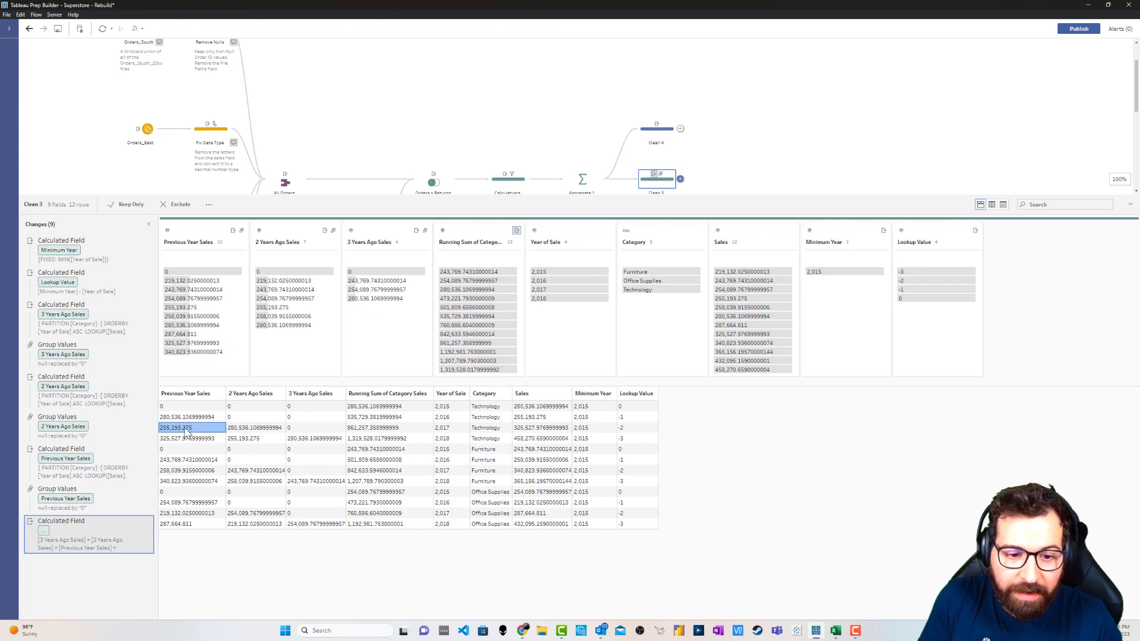
click(247, 429)
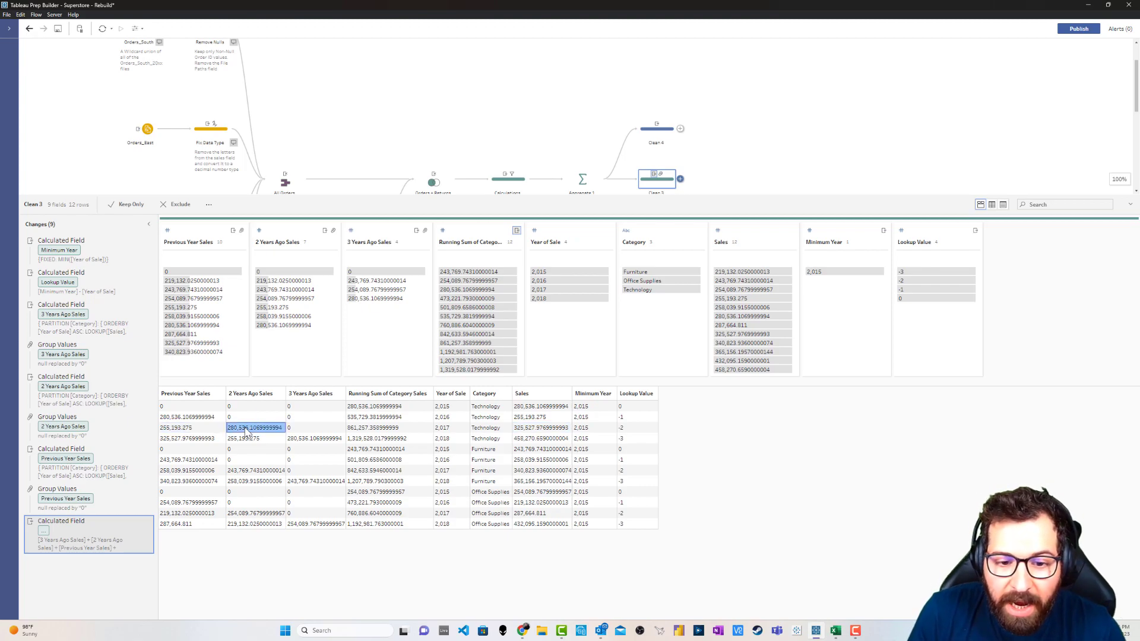
click(367, 430)
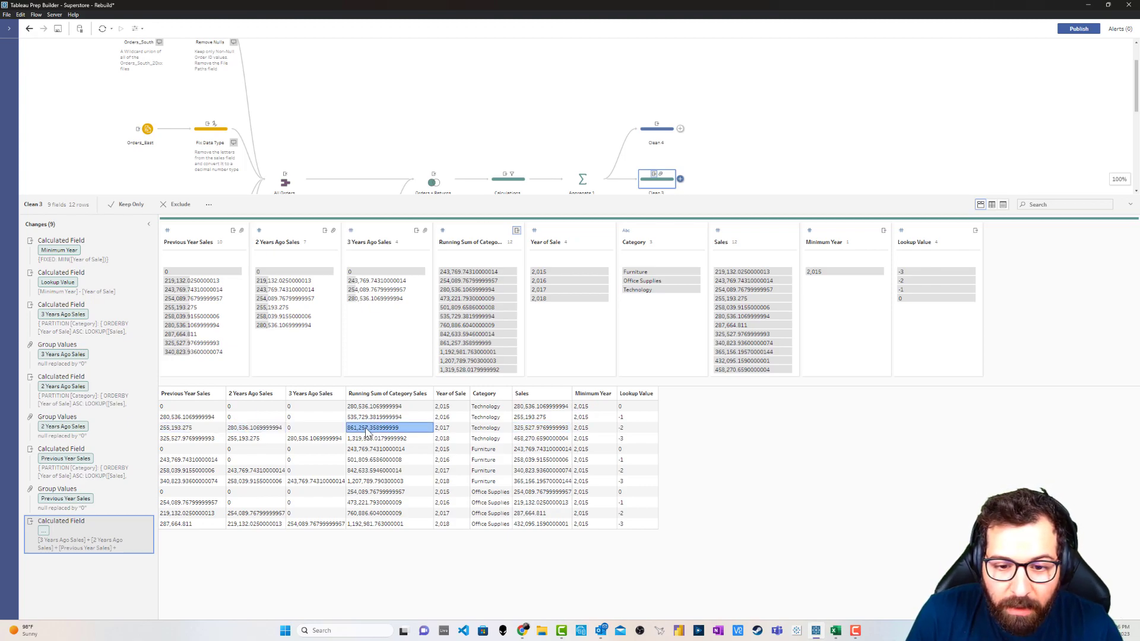
Check the 2018 Technology row's running sum against its Sales and all three prior-year sales fields
click(552, 442)
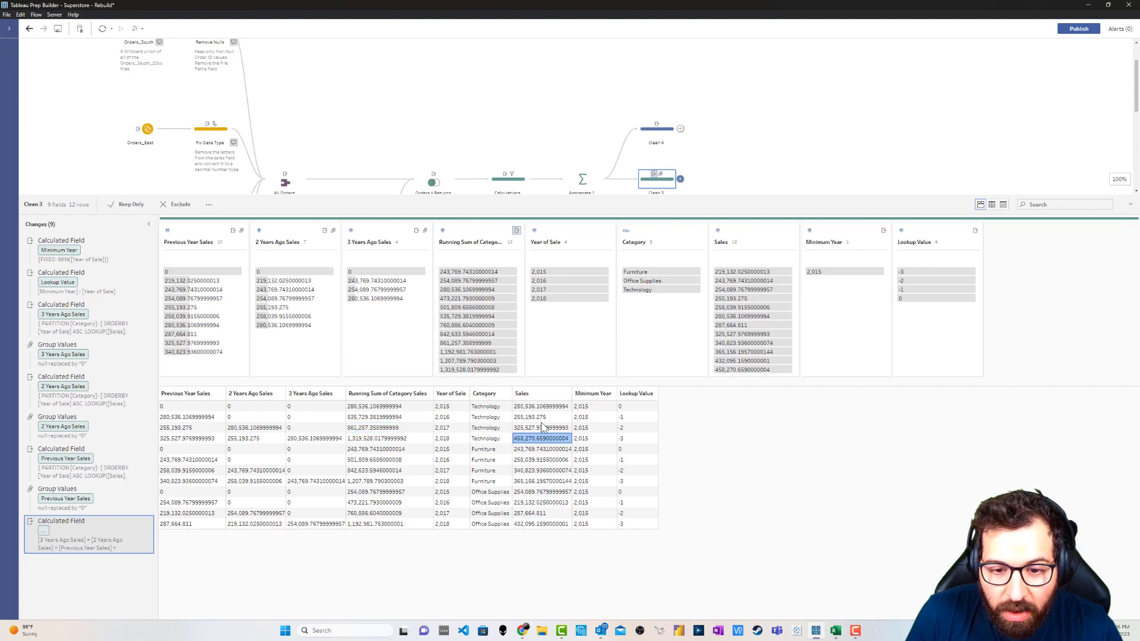
key(Up)
key(Up)
key(Up)
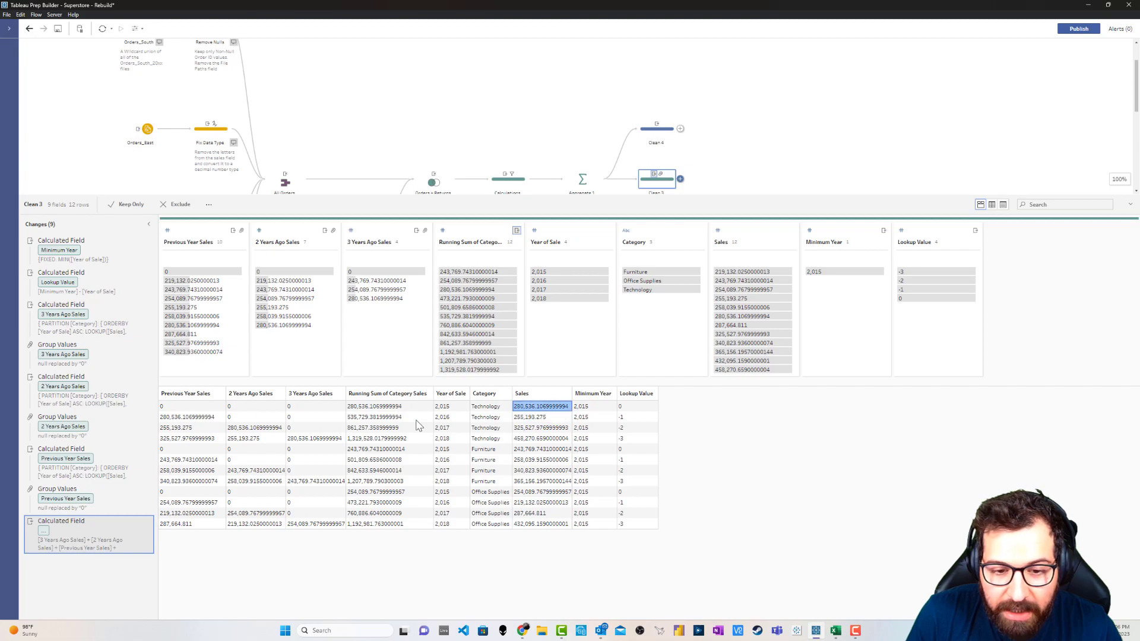
click(318, 441)
click(264, 443)
click(196, 443)
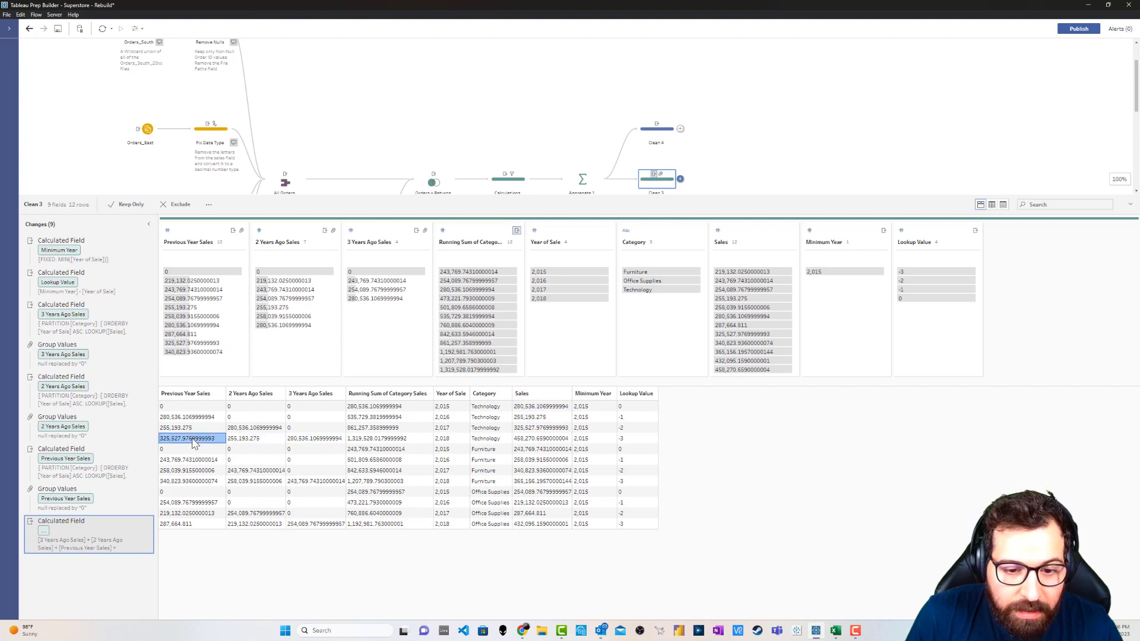
click(364, 440)
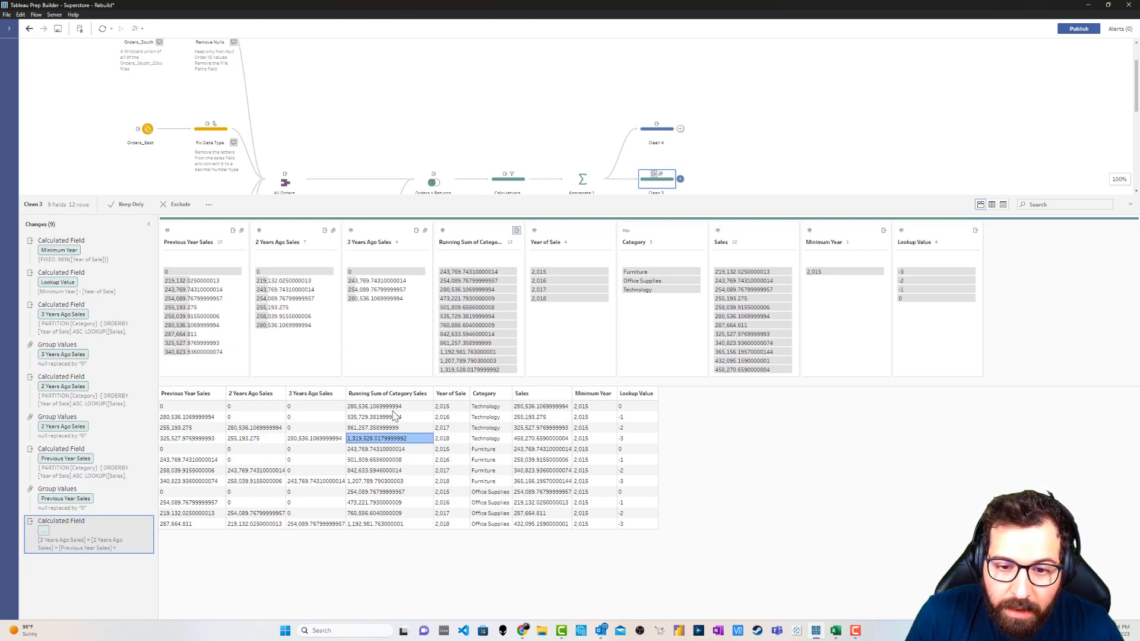